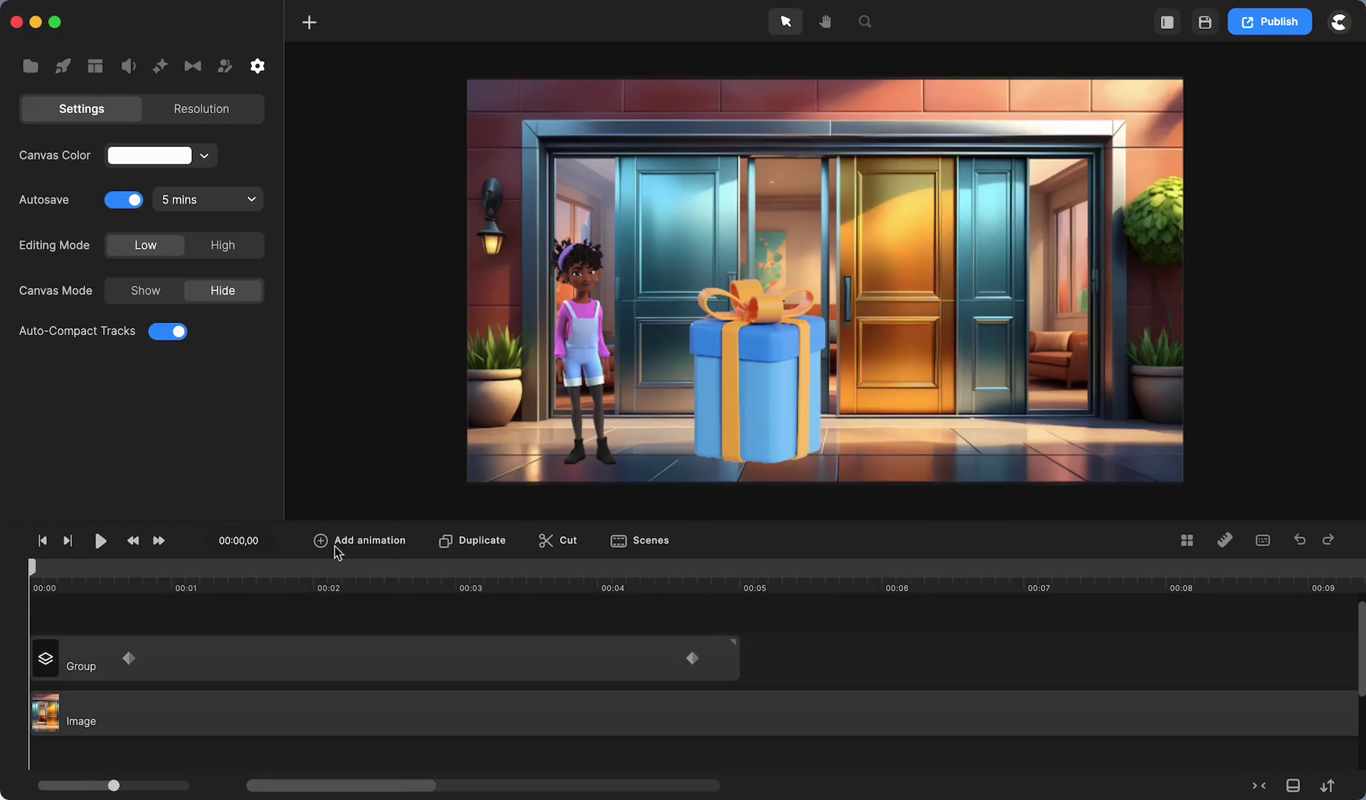
Preview the animation, then pause and return to the start
{"action": "left_click", "coordinate": [102, 542]}
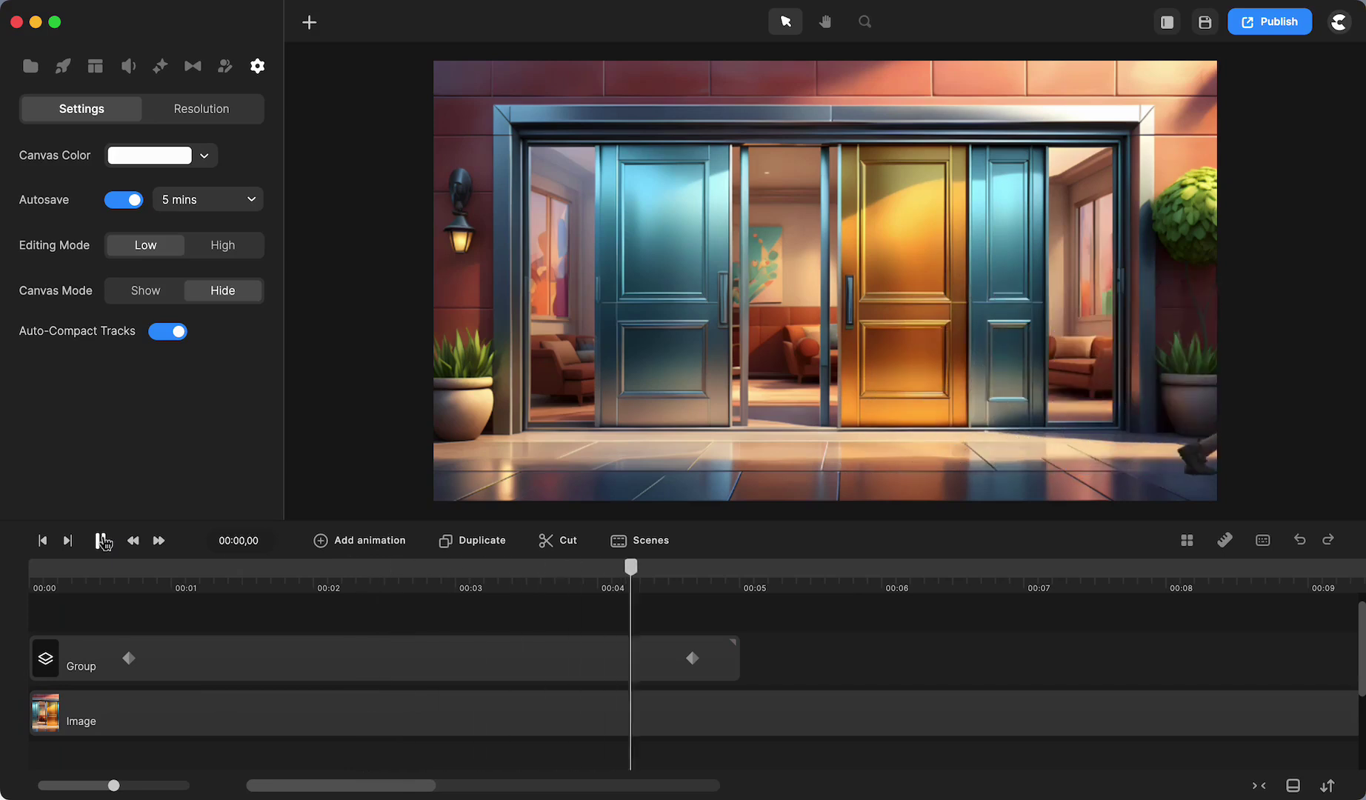
{"action": "left_click", "coordinate": [102, 542]}
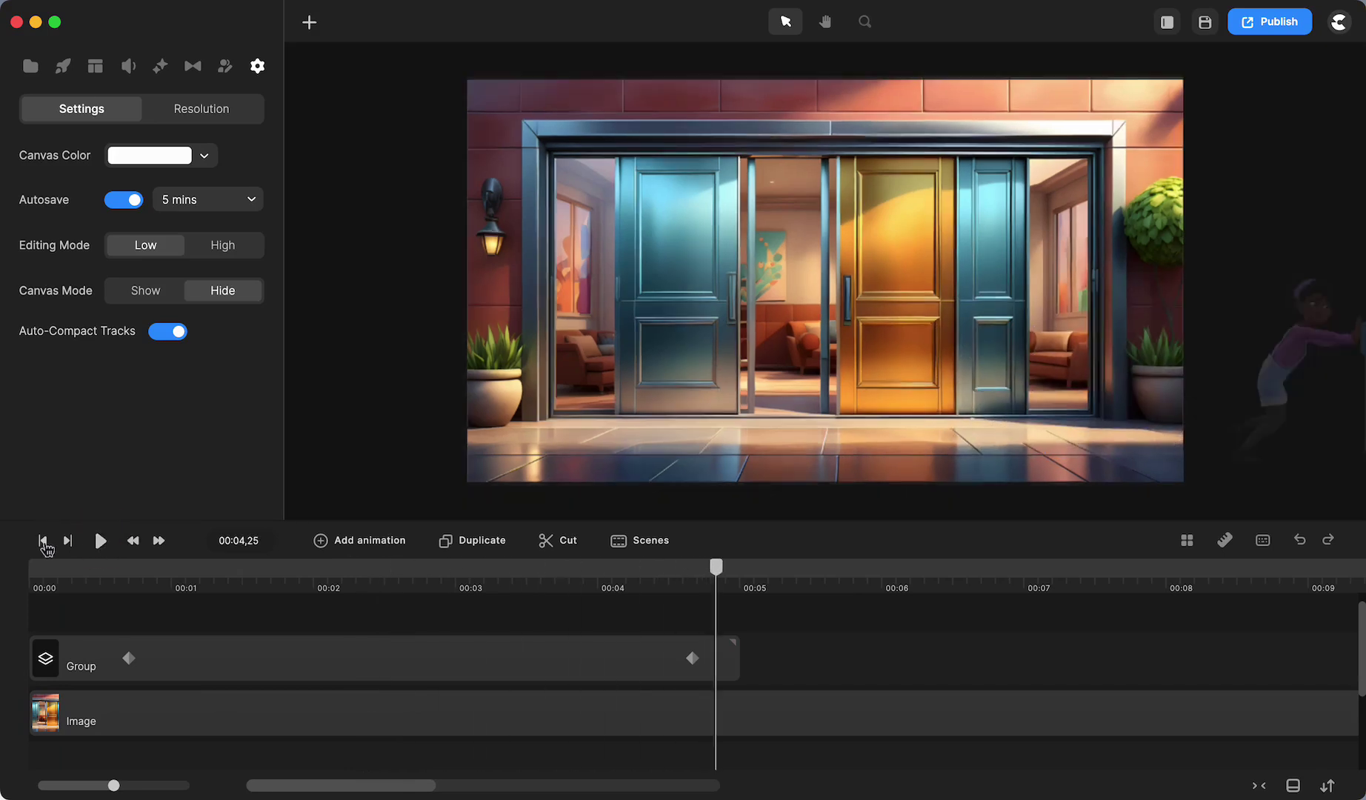
{"action": "left_click", "coordinate": [43, 542]}
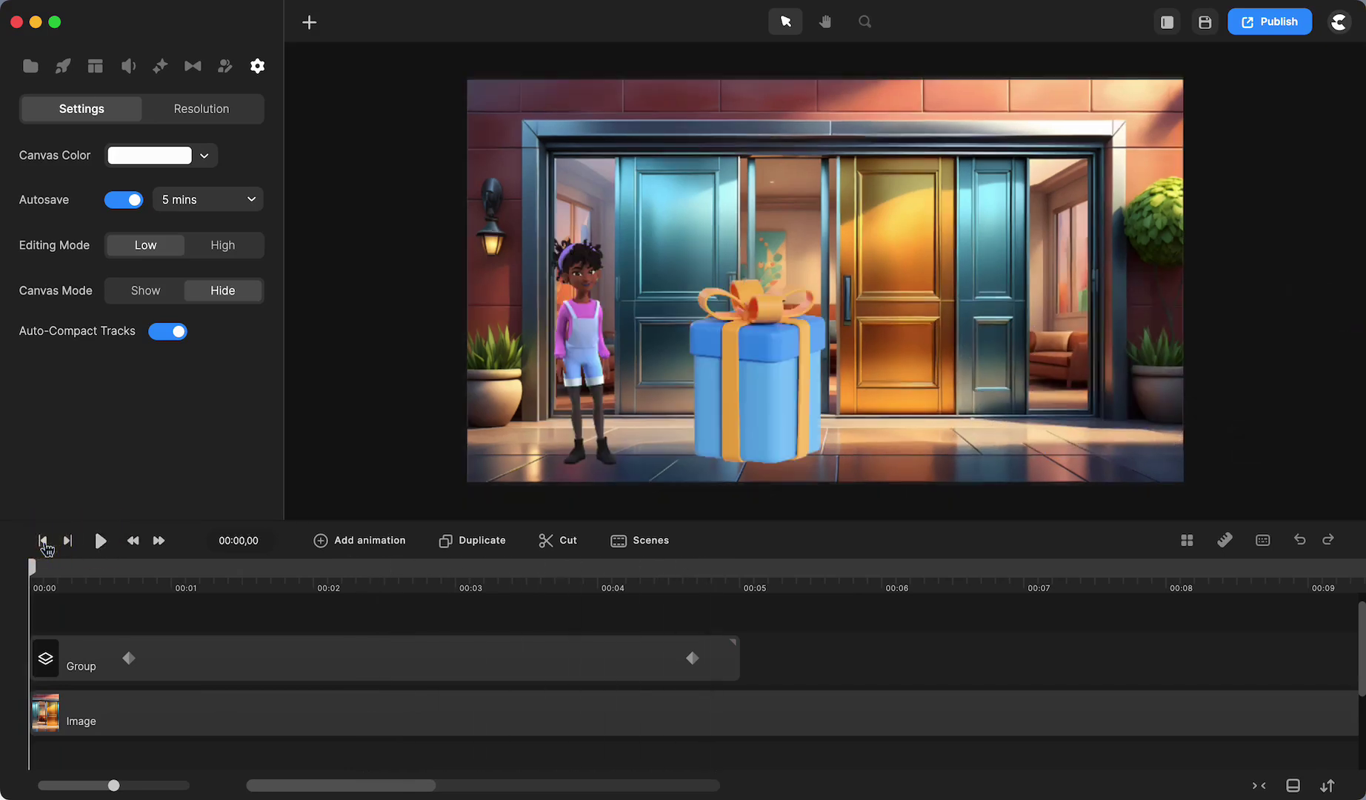
With the girl-and-gift group selected, browse the 3D characters in the elements library
{"action": "left_click", "coordinate": [597, 376]}
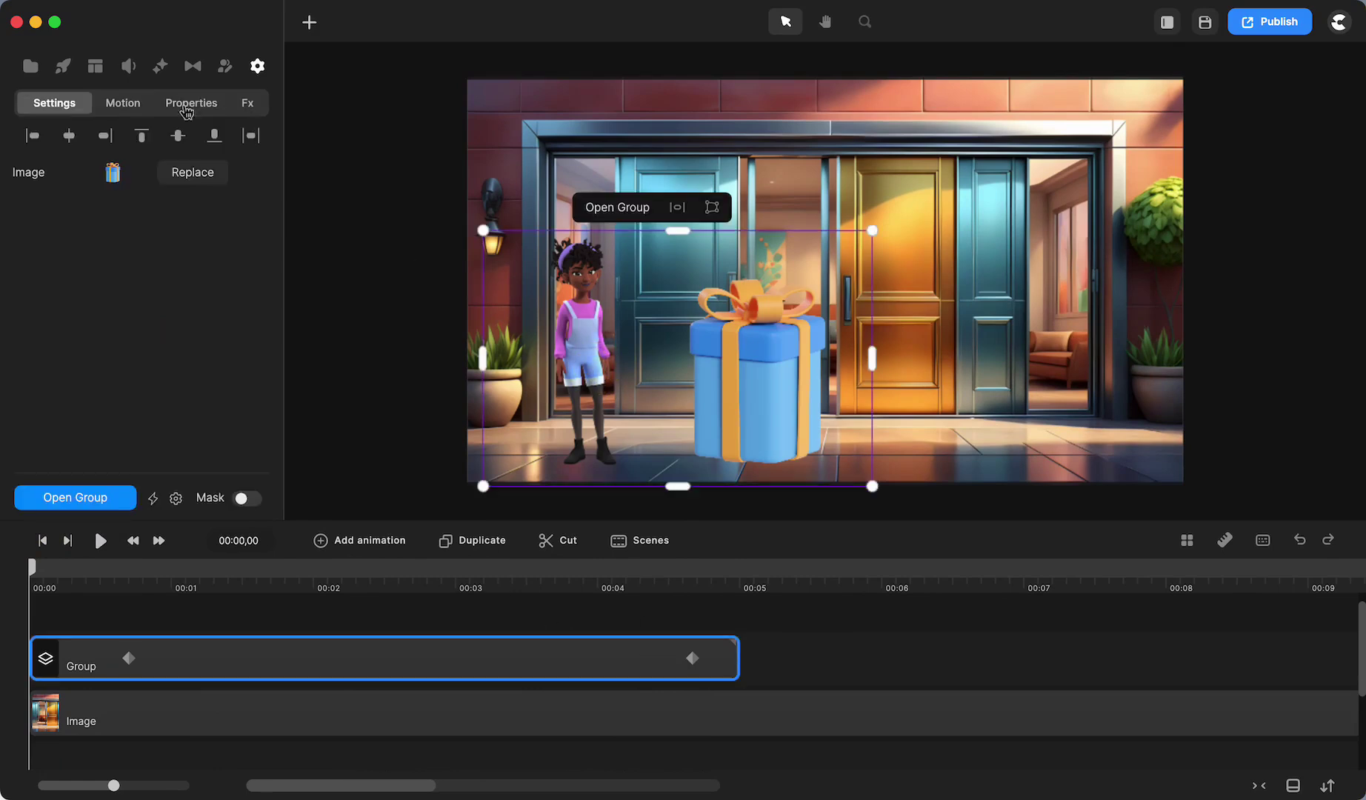
{"action": "left_click", "coordinate": [68, 77]}
{"action": "left_click", "coordinate": [206, 297]}
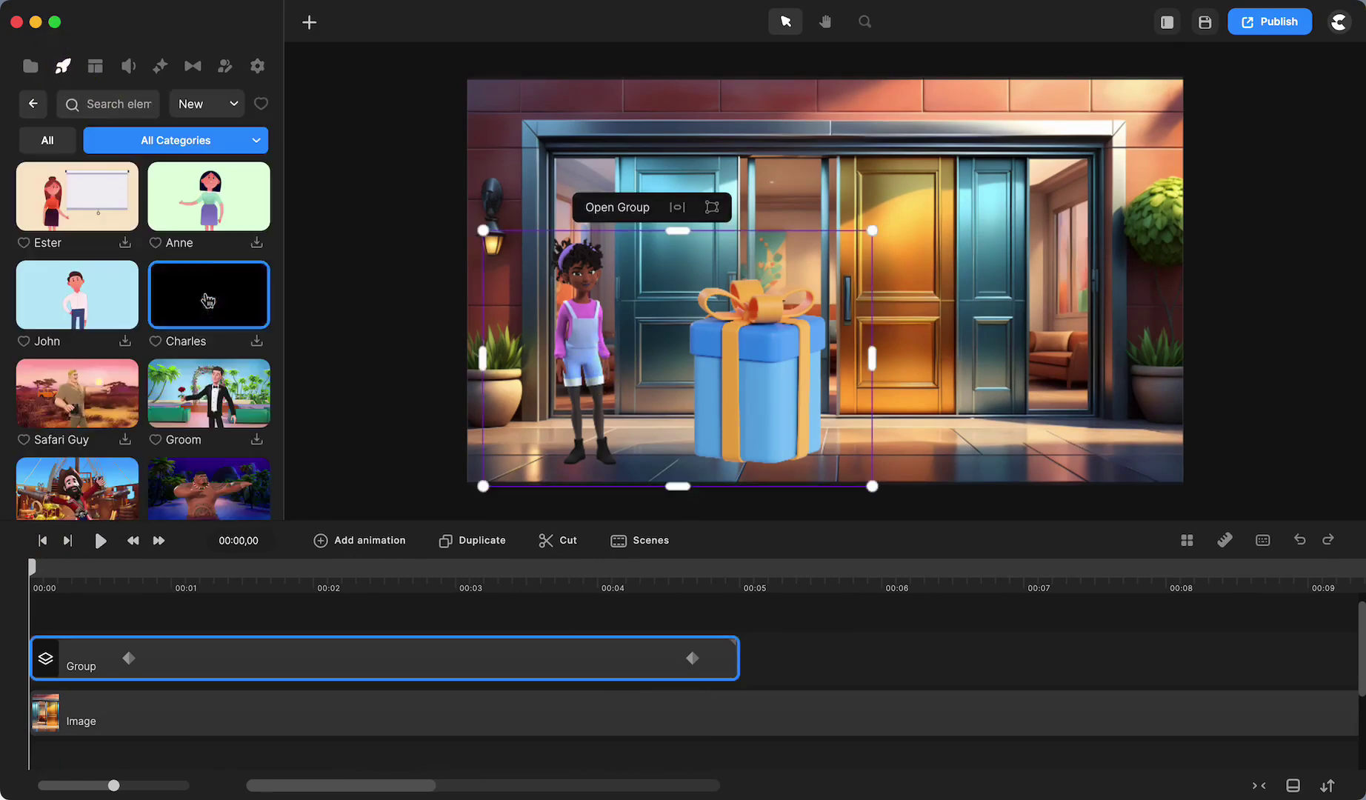
{"action": "left_click", "coordinate": [216, 138]}
{"action": "left_click", "coordinate": [126, 190]}
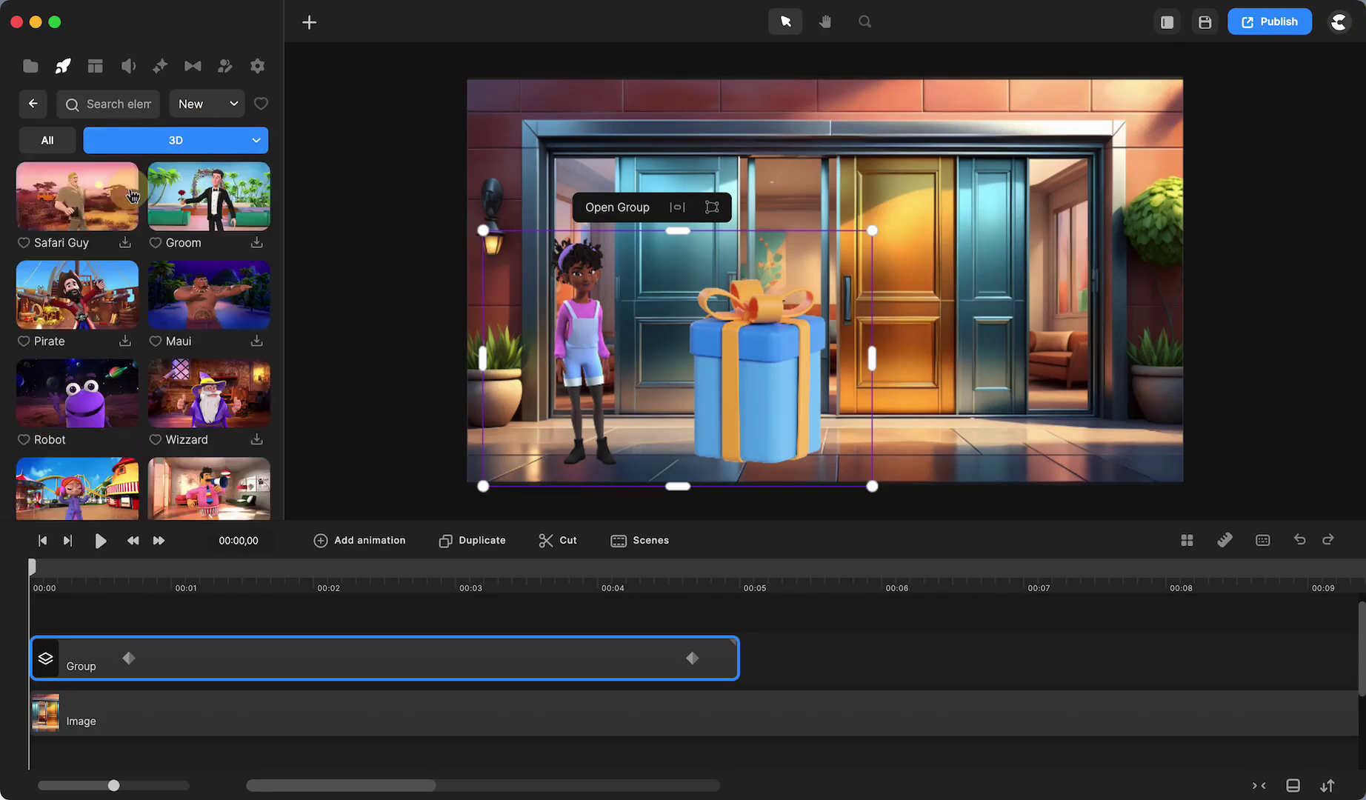
{"action": "scroll", "coordinate": [202, 316], "scroll_direction": "down", "scroll_amount": 10}
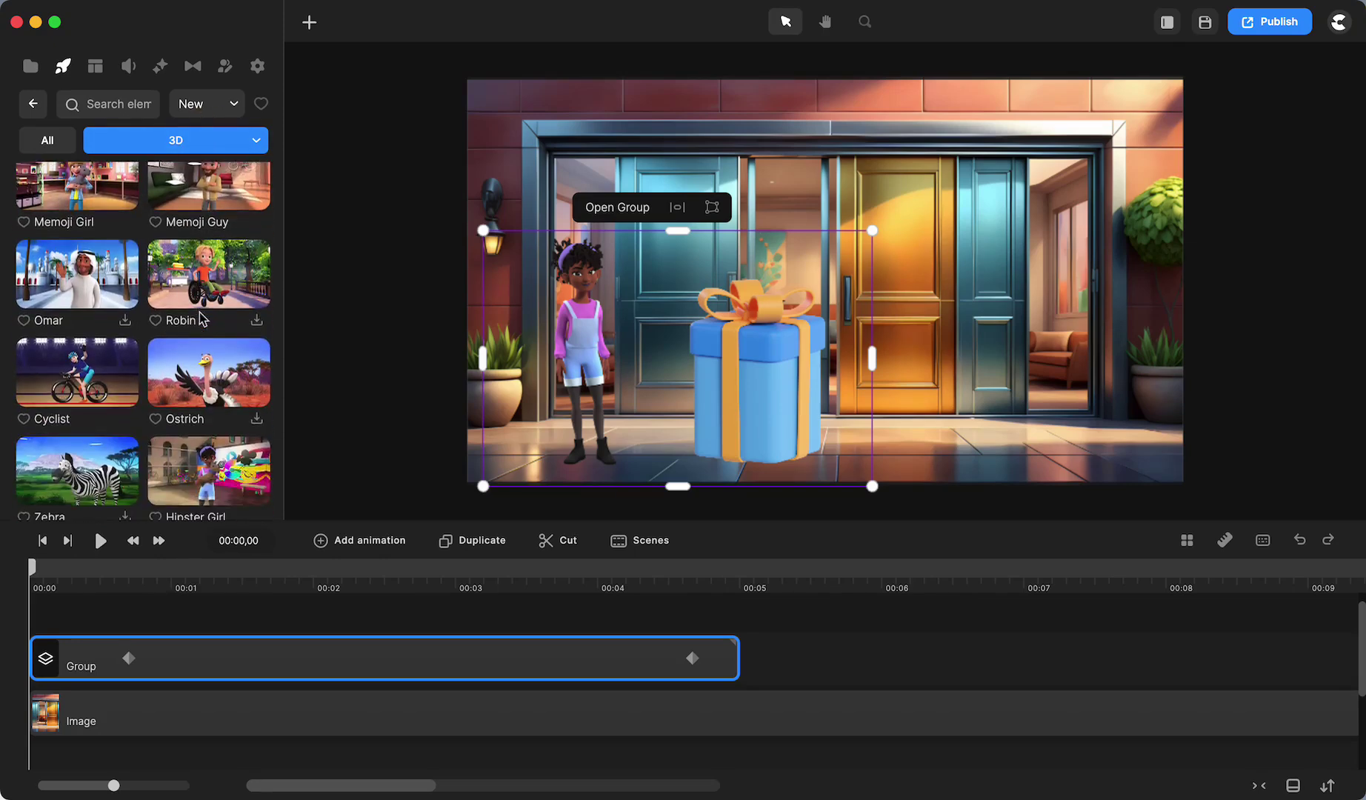
{"action": "left_click", "coordinate": [34, 101]}
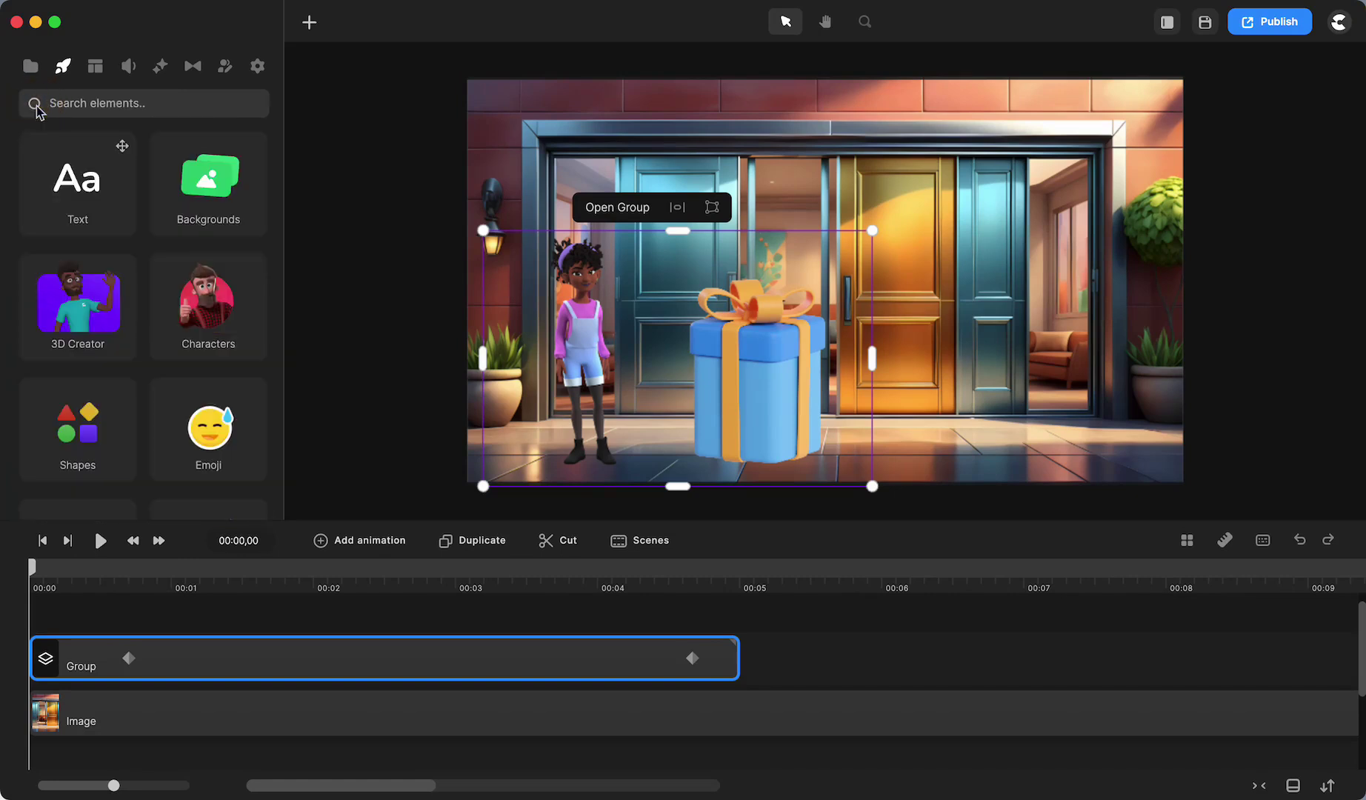
Search the elements for 'present', look through the results, and return to the library home
{"action": "left_click", "coordinate": [97, 103]}
{"action": "type", "text": "present"}
{"action": "key", "text": "Return"}
{"action": "scroll", "coordinate": [123, 302], "scroll_direction": "down", "scroll_amount": 10}
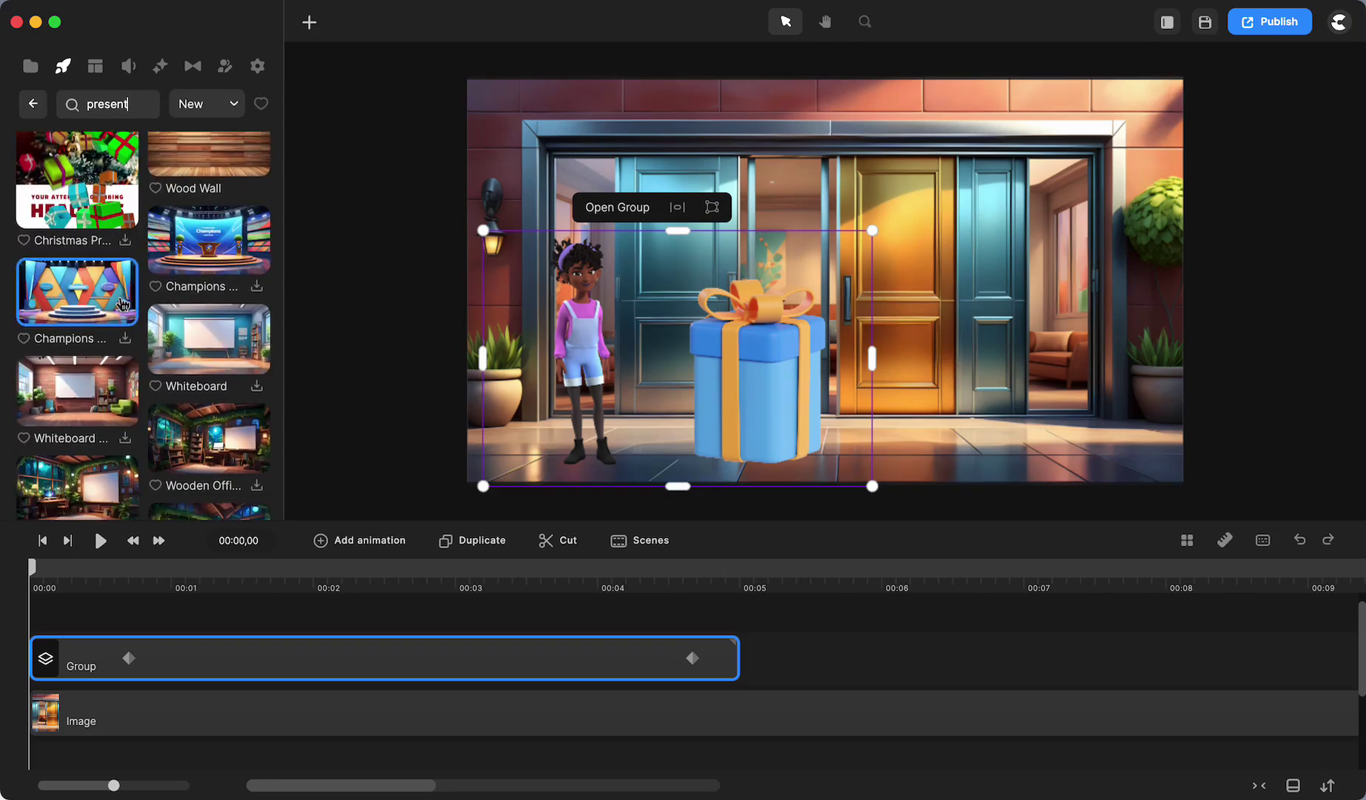
{"action": "scroll", "coordinate": [114, 300], "scroll_direction": "up", "scroll_amount": 4}
{"action": "scroll", "coordinate": [115, 299], "scroll_direction": "down", "scroll_amount": 4}
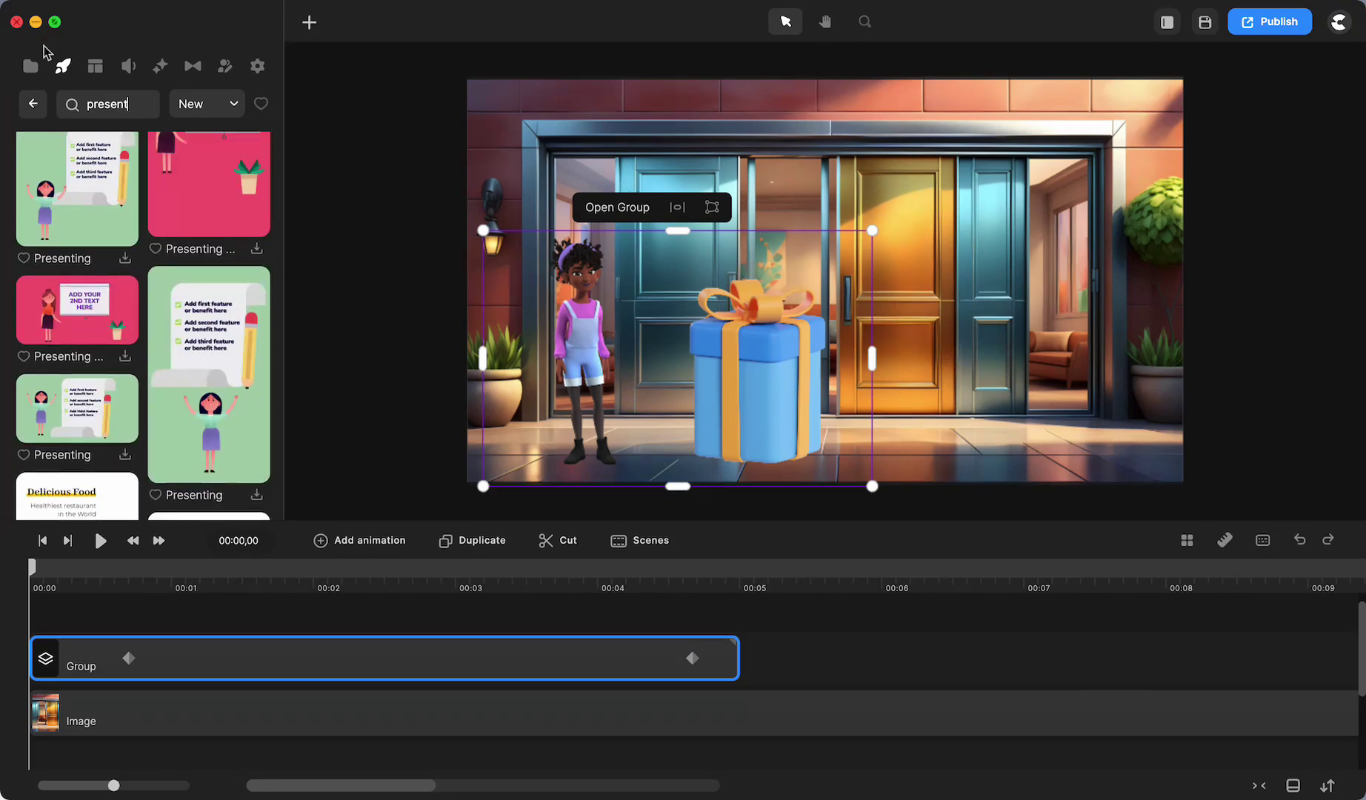
{"action": "left_click", "coordinate": [33, 104]}
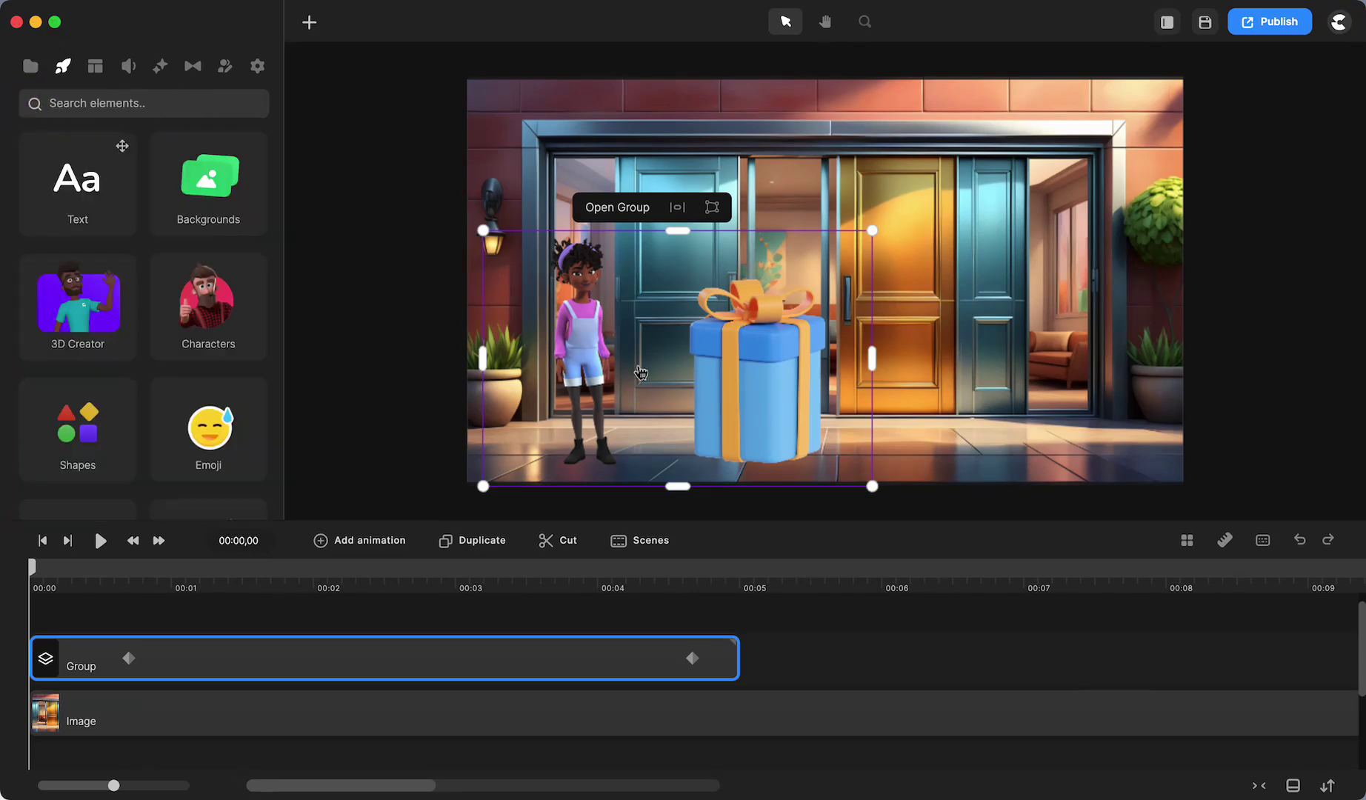
{"action": "left_click_drag", "start_coordinate": [38, 578], "coordinate": [137, 590]}
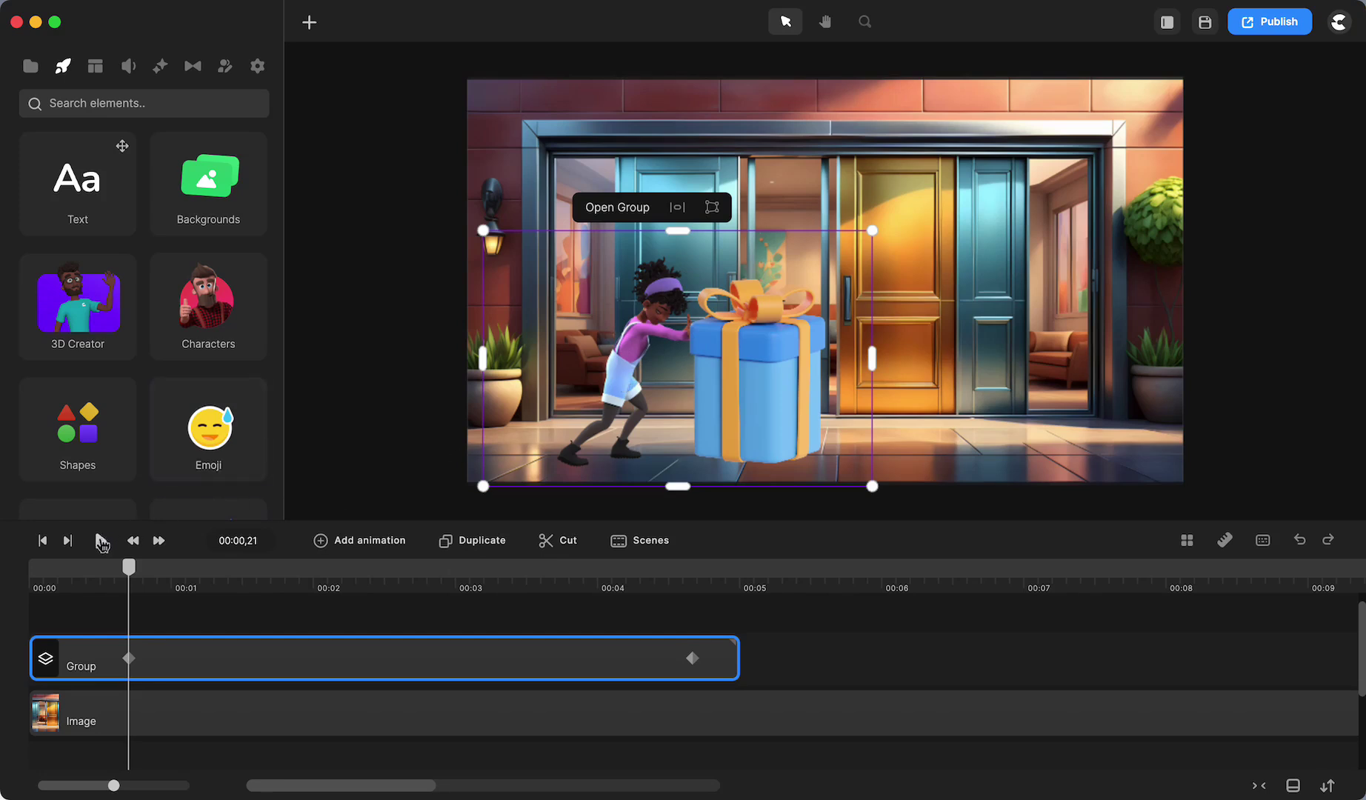
{"action": "left_click", "coordinate": [101, 541]}
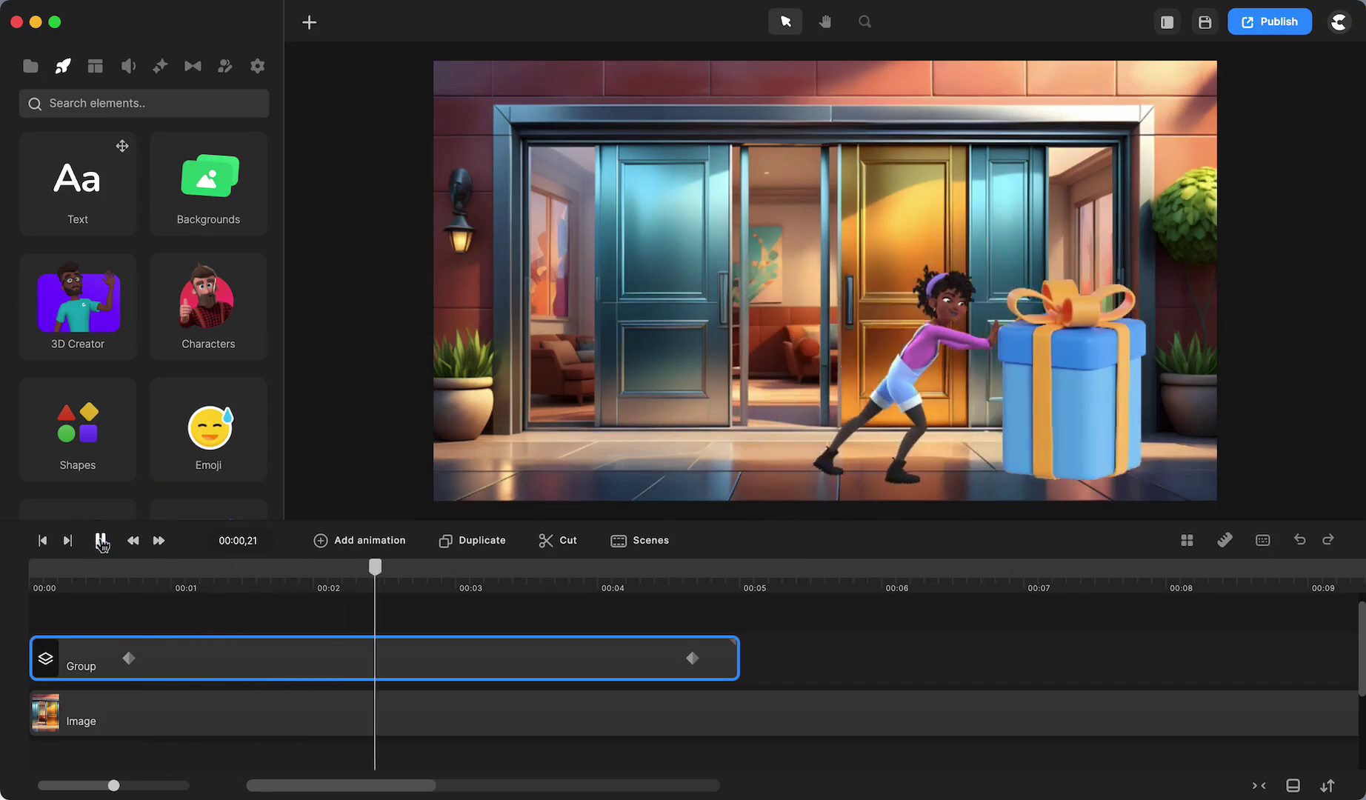
{"action": "left_click", "coordinate": [101, 541]}
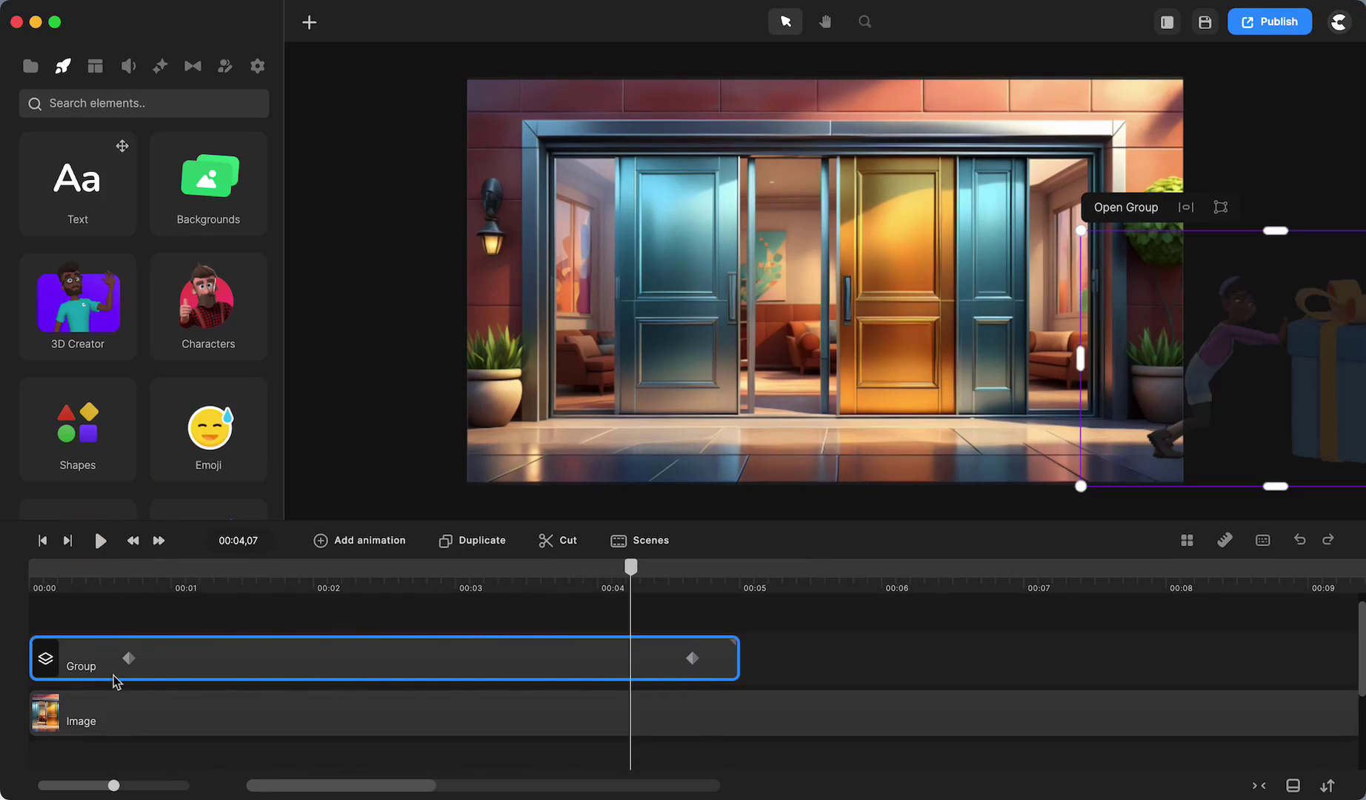
{"action": "left_click_drag", "start_coordinate": [631, 567], "coordinate": [694, 570]}
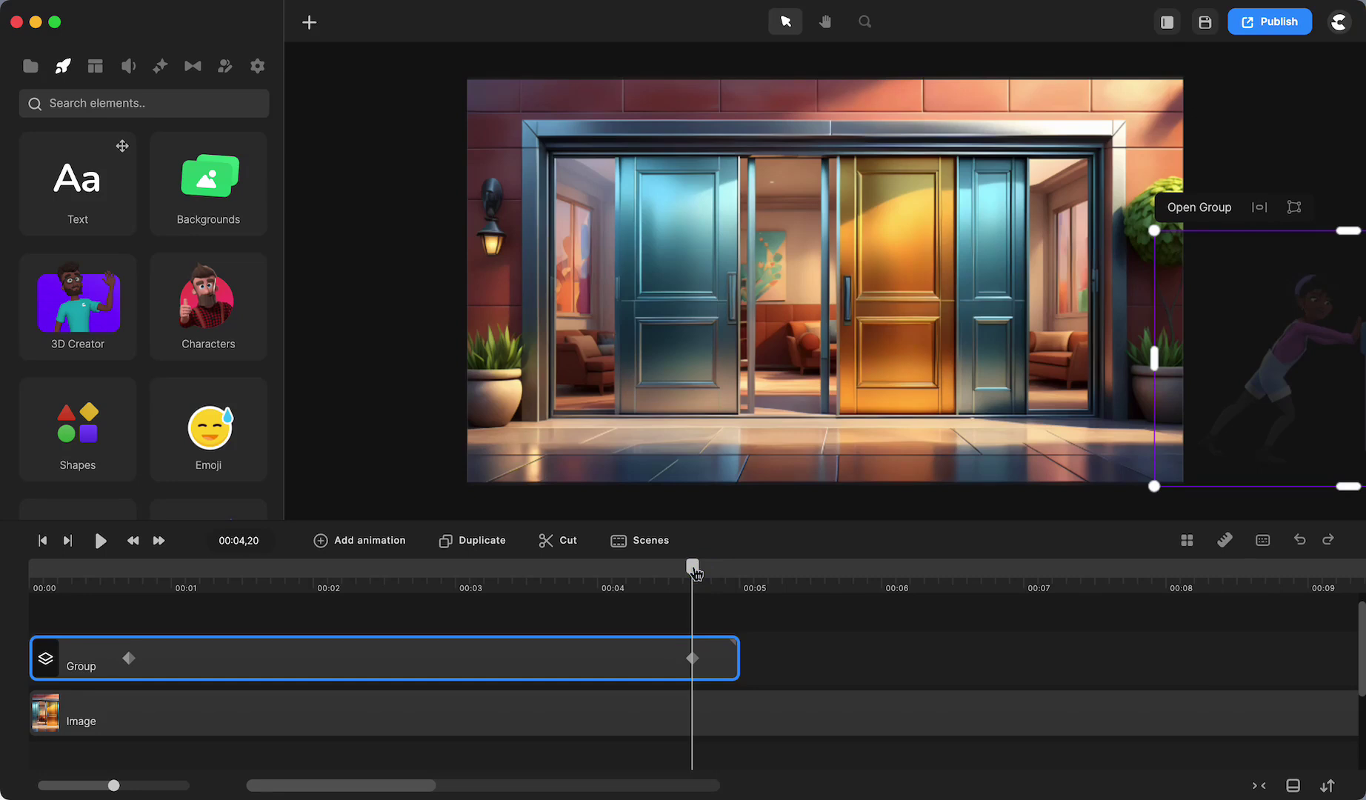
{"action": "left_click_drag", "start_coordinate": [693, 568], "coordinate": [129, 626]}
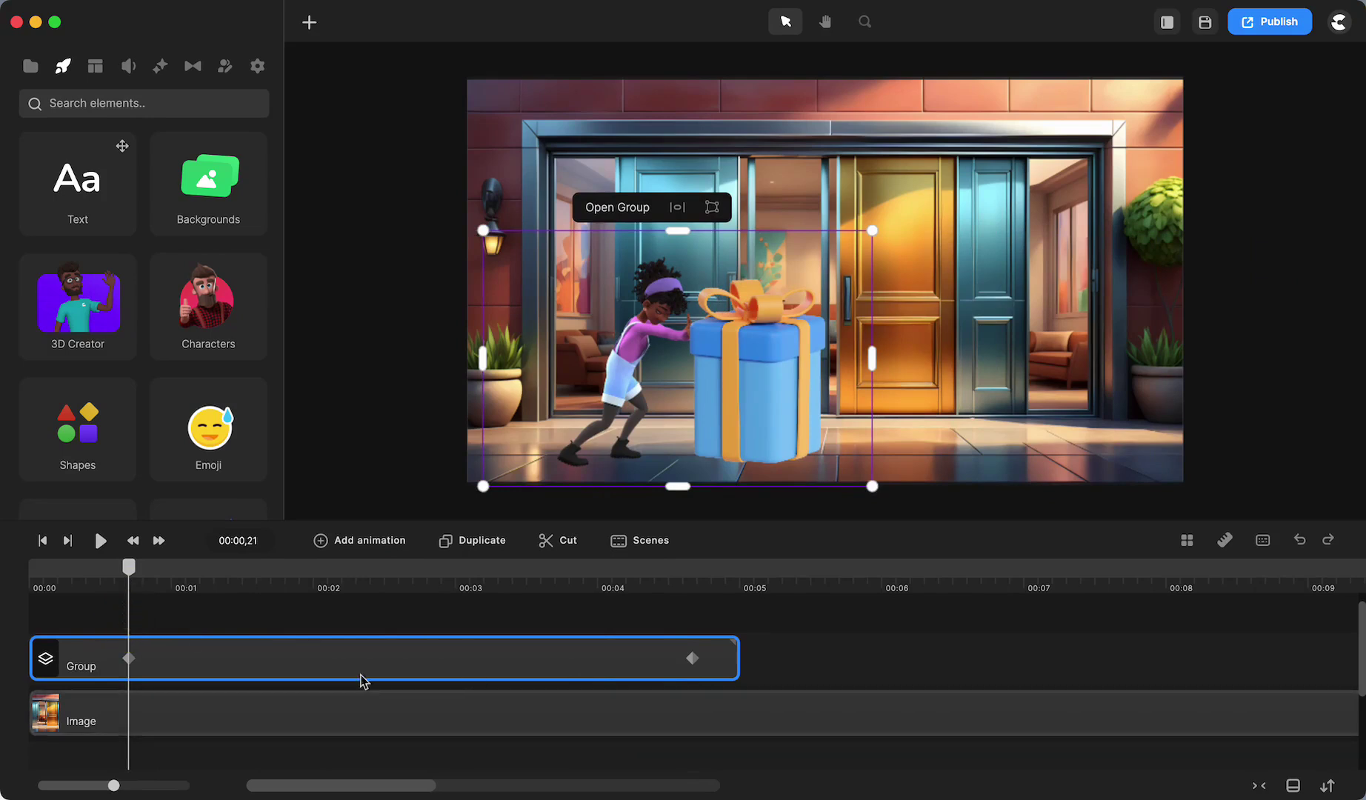
Drag a copy of the Group clip later on the timeline, delete the first clip's animation, and scrub back
{"action": "left_click", "coordinate": [128, 660]}
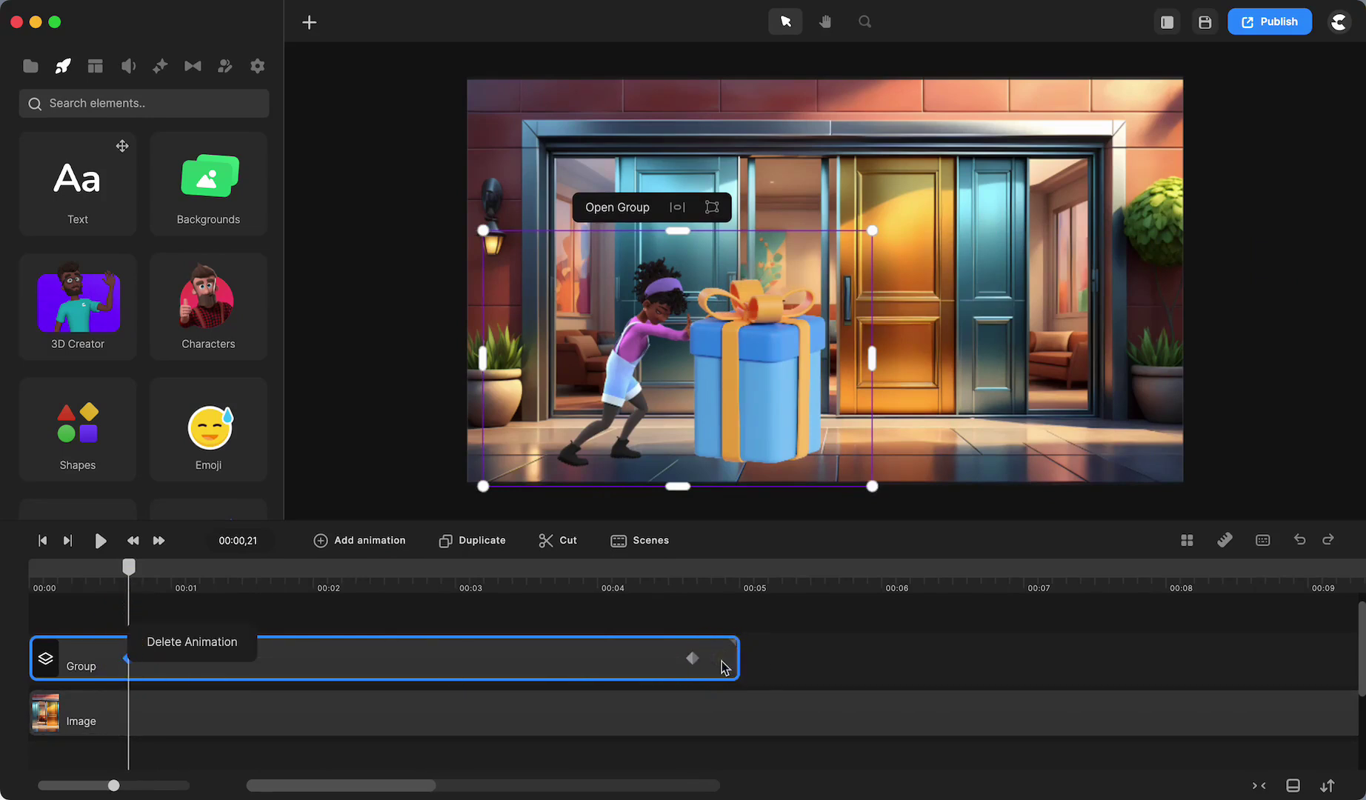
{"action": "left_click_drag", "start_coordinate": [724, 668], "coordinate": [1313, 710]}
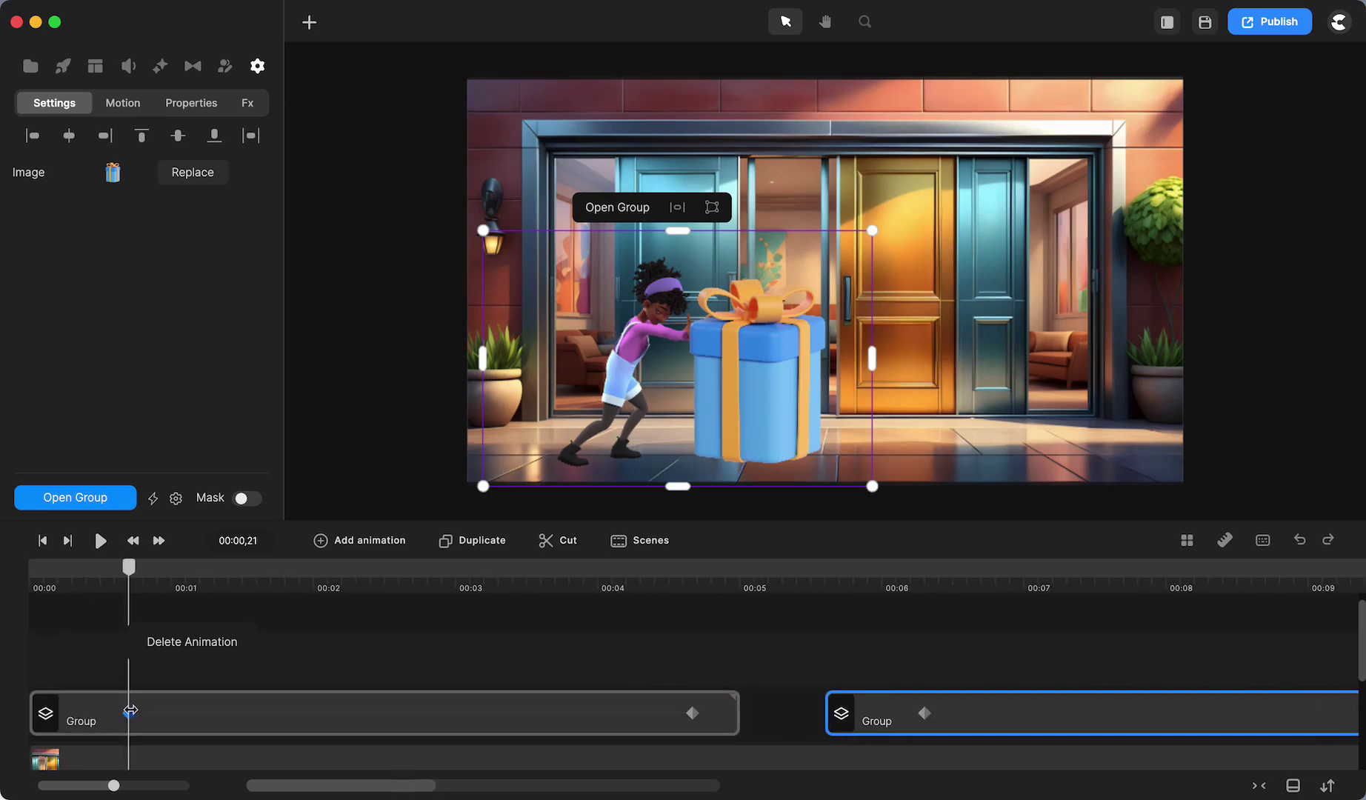
{"action": "left_click", "coordinate": [130, 710]}
{"action": "left_click", "coordinate": [151, 687]}
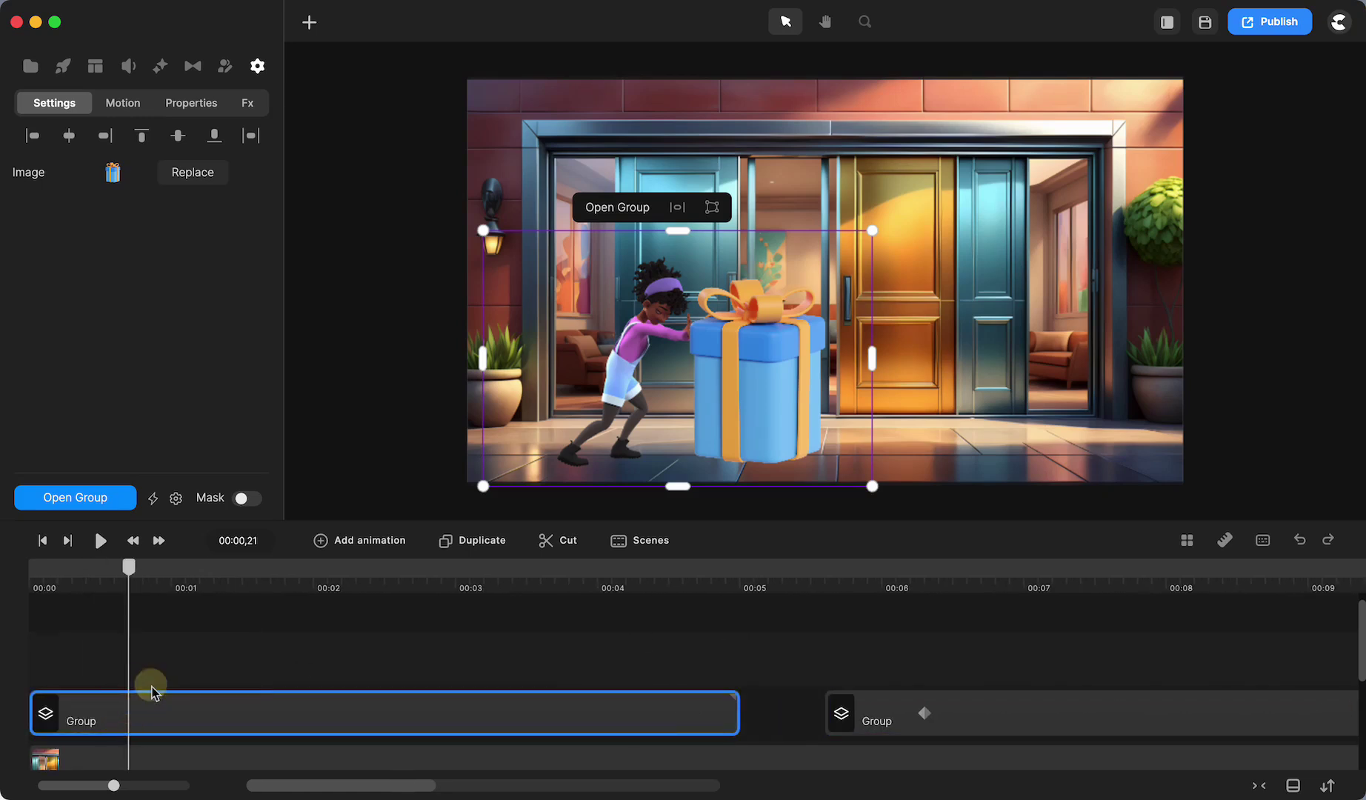
{"action": "mouse_move", "coordinate": [132, 577]}
{"action": "left_mouse_down"}
{"action": "mouse_move", "coordinate": [98, 567]}
{"action": "mouse_move", "coordinate": [34, 581]}
{"action": "mouse_move", "coordinate": [138, 598]}
{"action": "left_mouse_up"}
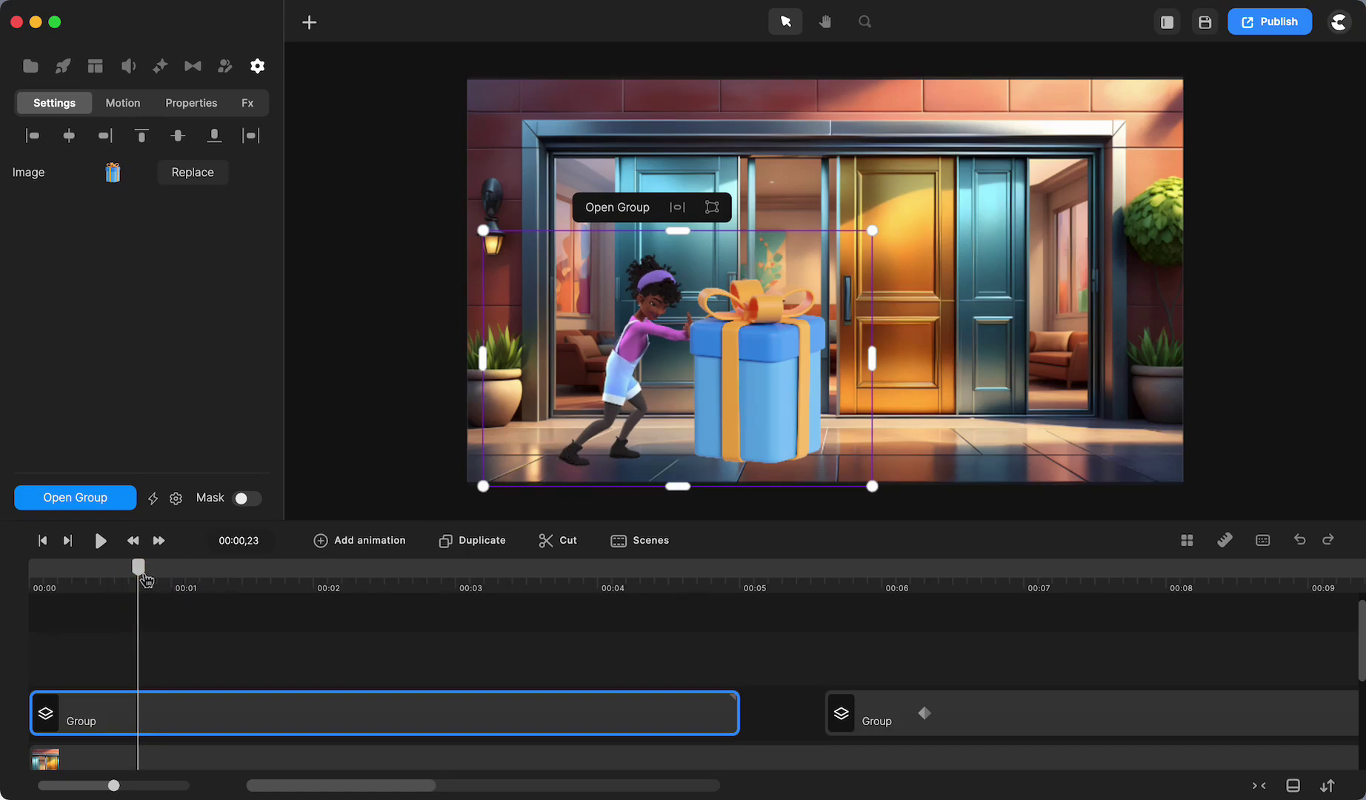
{"action": "left_click_drag", "start_coordinate": [146, 579], "coordinate": [146, 578]}
Add a Linear position animation to the first group, with its end keyframe at about 00:04
{"action": "left_click", "coordinate": [361, 541]}
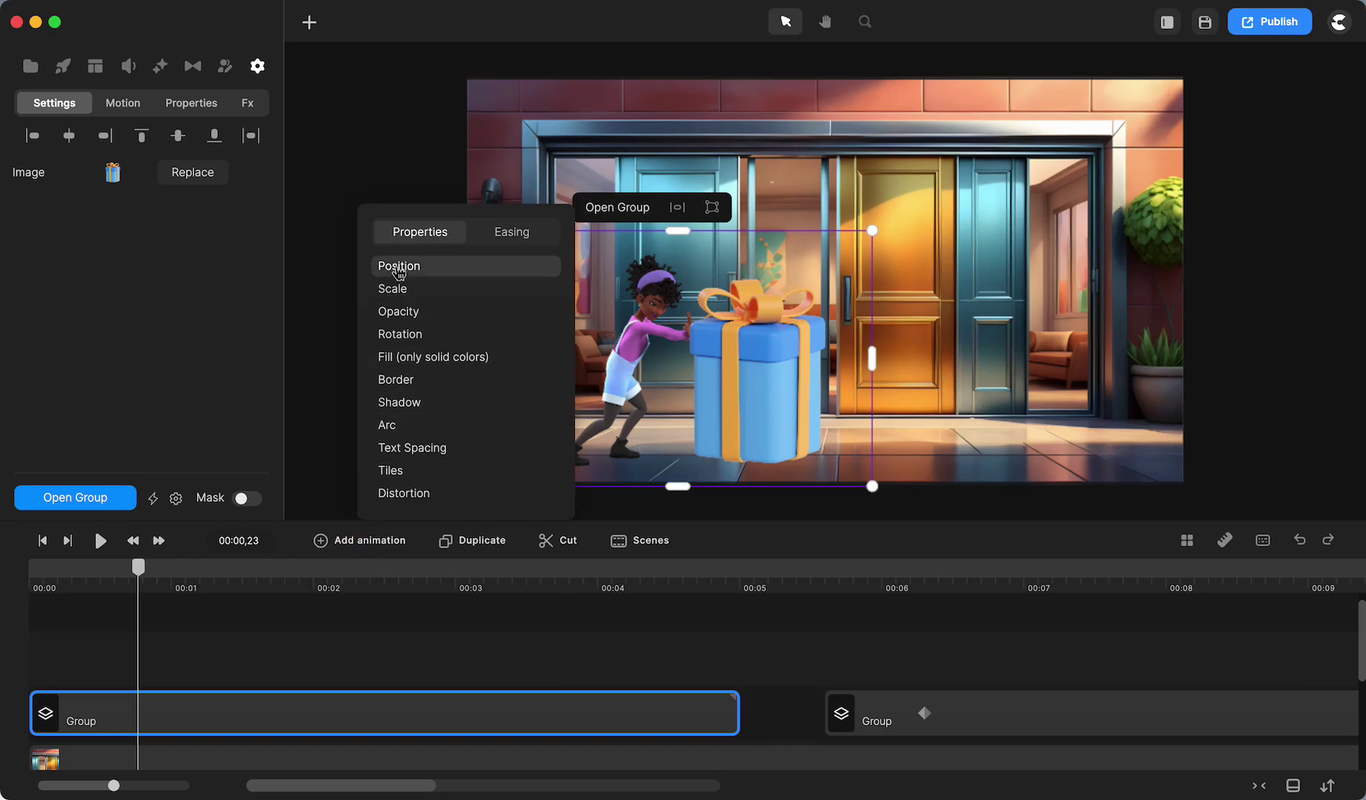
{"action": "left_click", "coordinate": [387, 266]}
{"action": "left_click", "coordinate": [519, 232]}
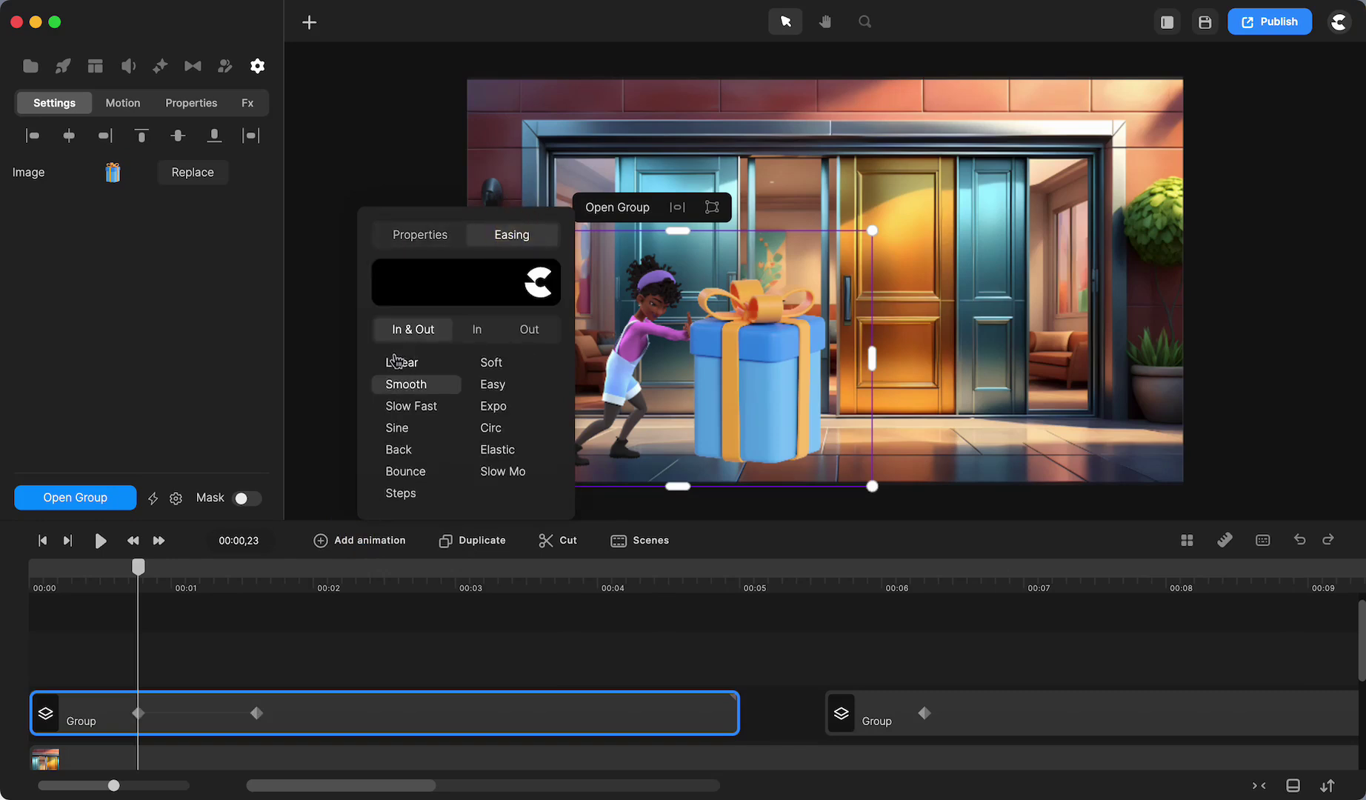
{"action": "left_click", "coordinate": [398, 362]}
{"action": "left_click_drag", "start_coordinate": [257, 713], "coordinate": [598, 715]}
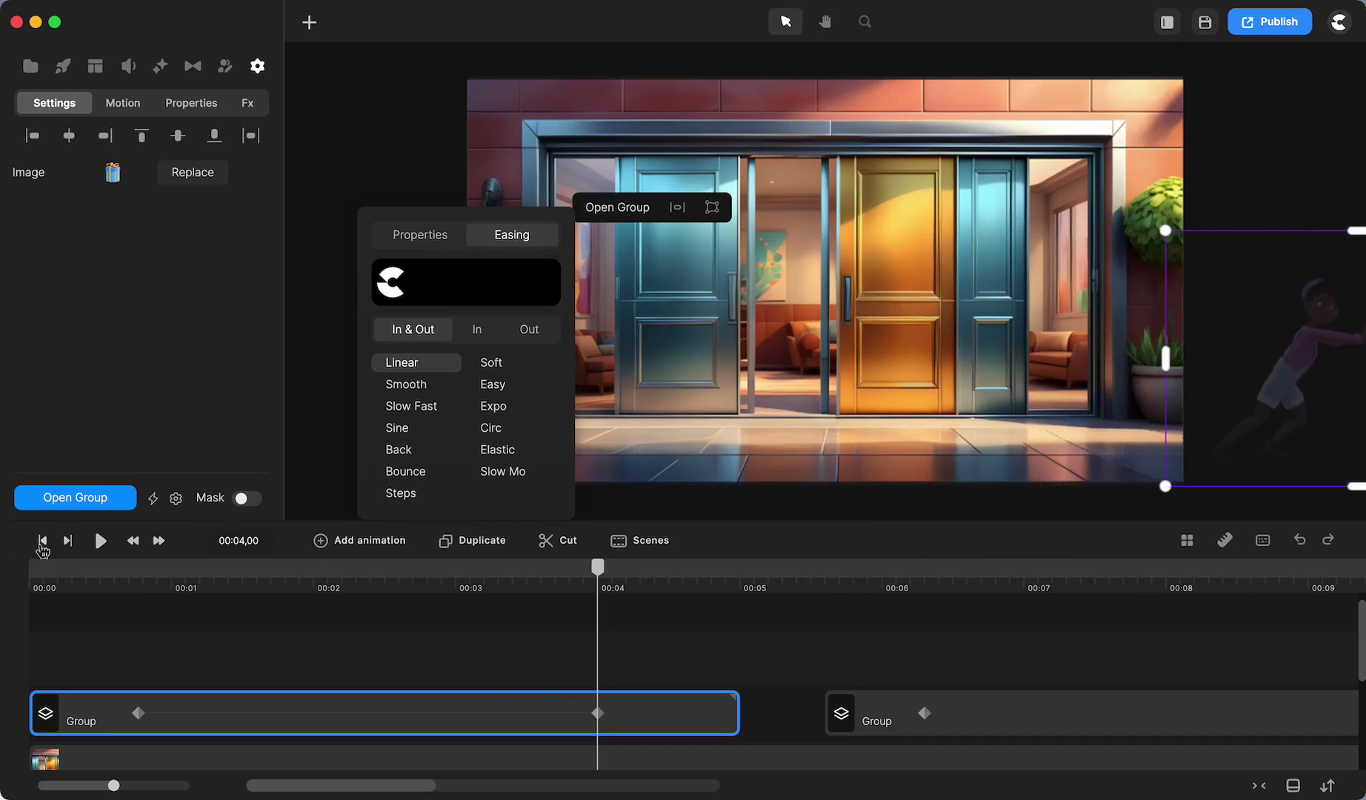
Play the scene from the beginning, then place the playhead at 00:05,18
{"action": "left_click", "coordinate": [70, 627]}
{"action": "left_click", "coordinate": [43, 541]}
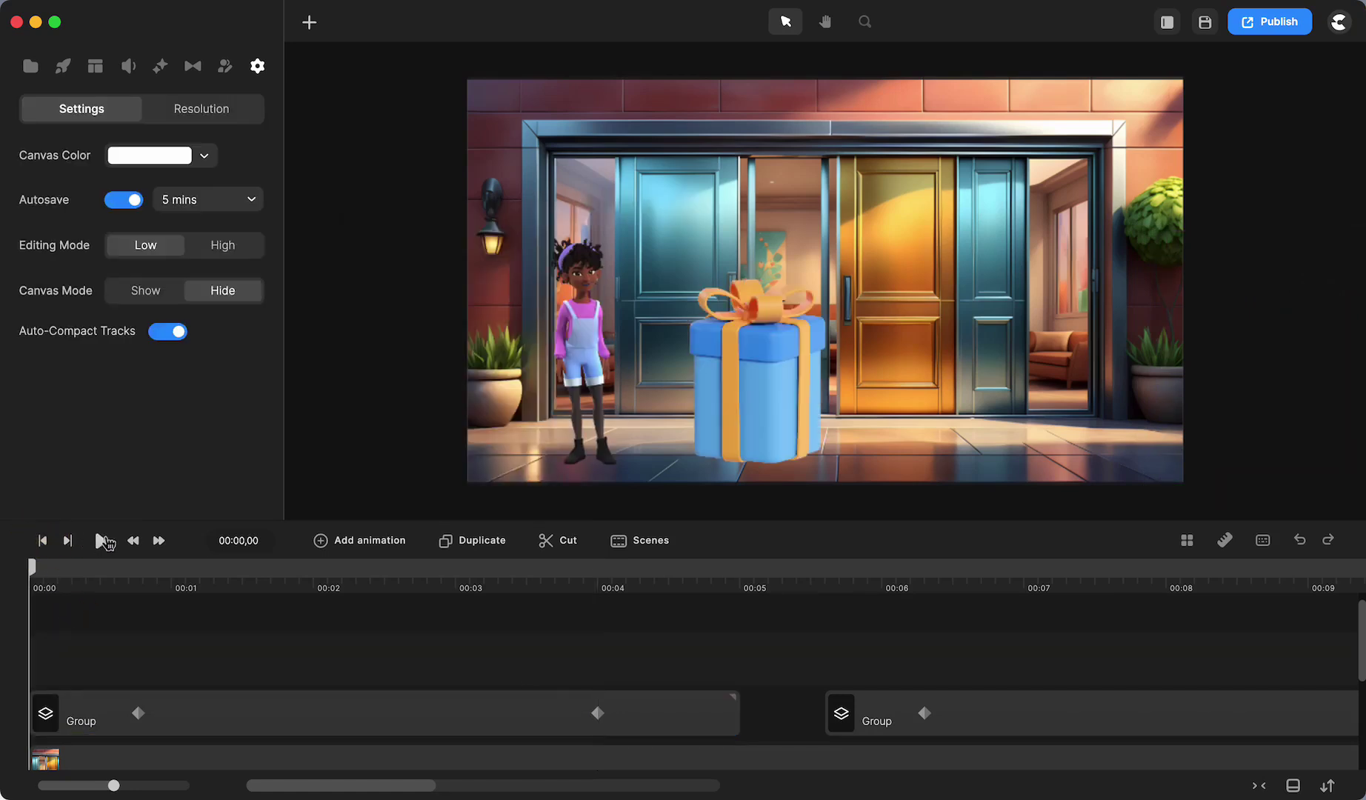
{"action": "left_click", "coordinate": [100, 541]}
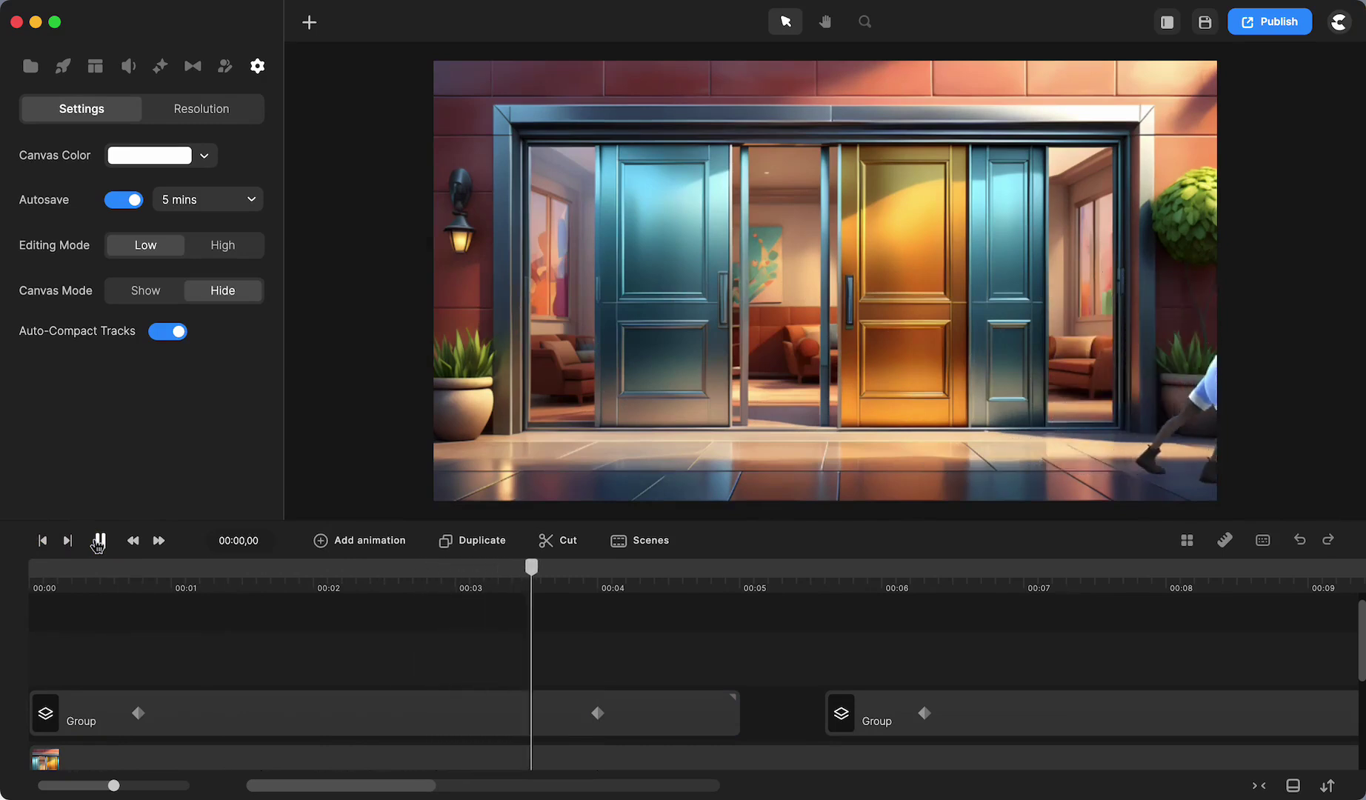
{"action": "left_click", "coordinate": [101, 541]}
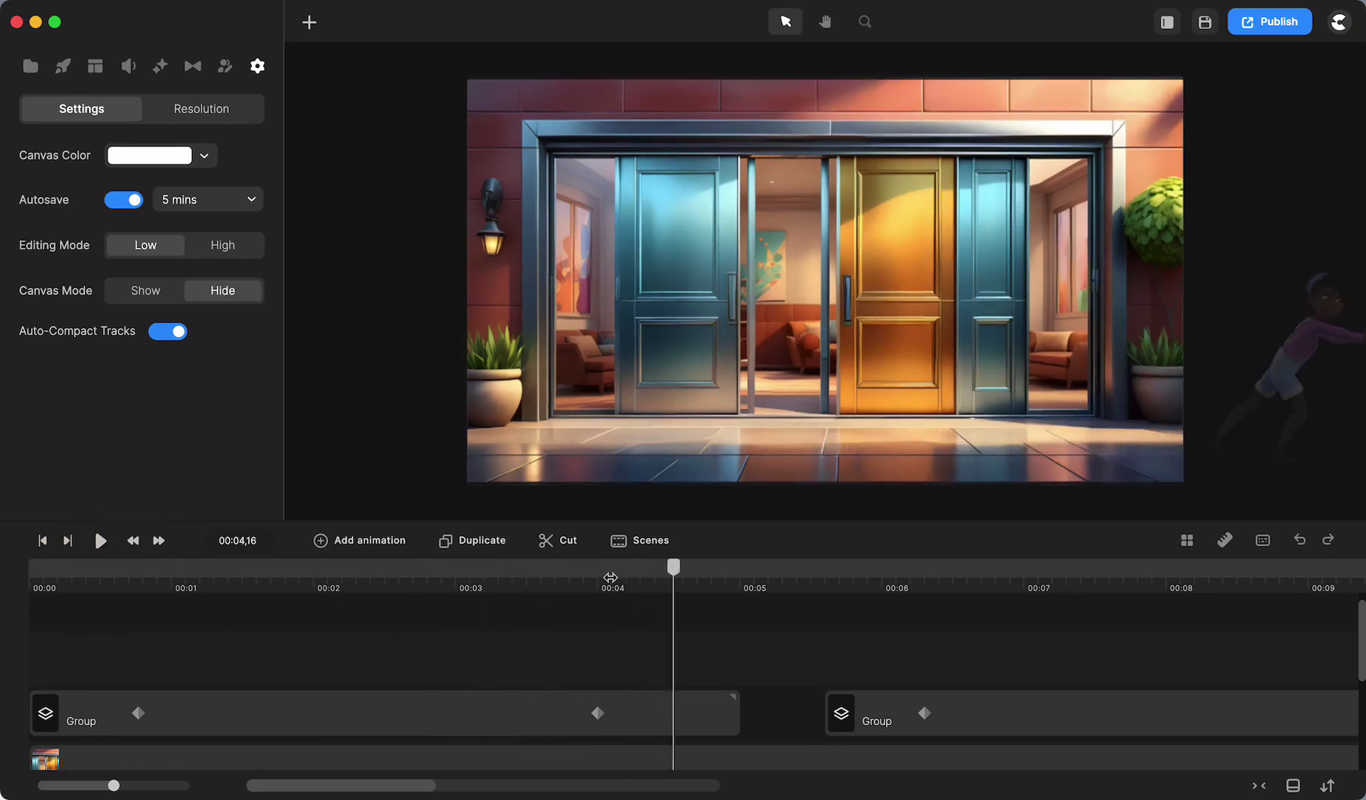
{"action": "left_click_drag", "start_coordinate": [669, 574], "coordinate": [602, 567]}
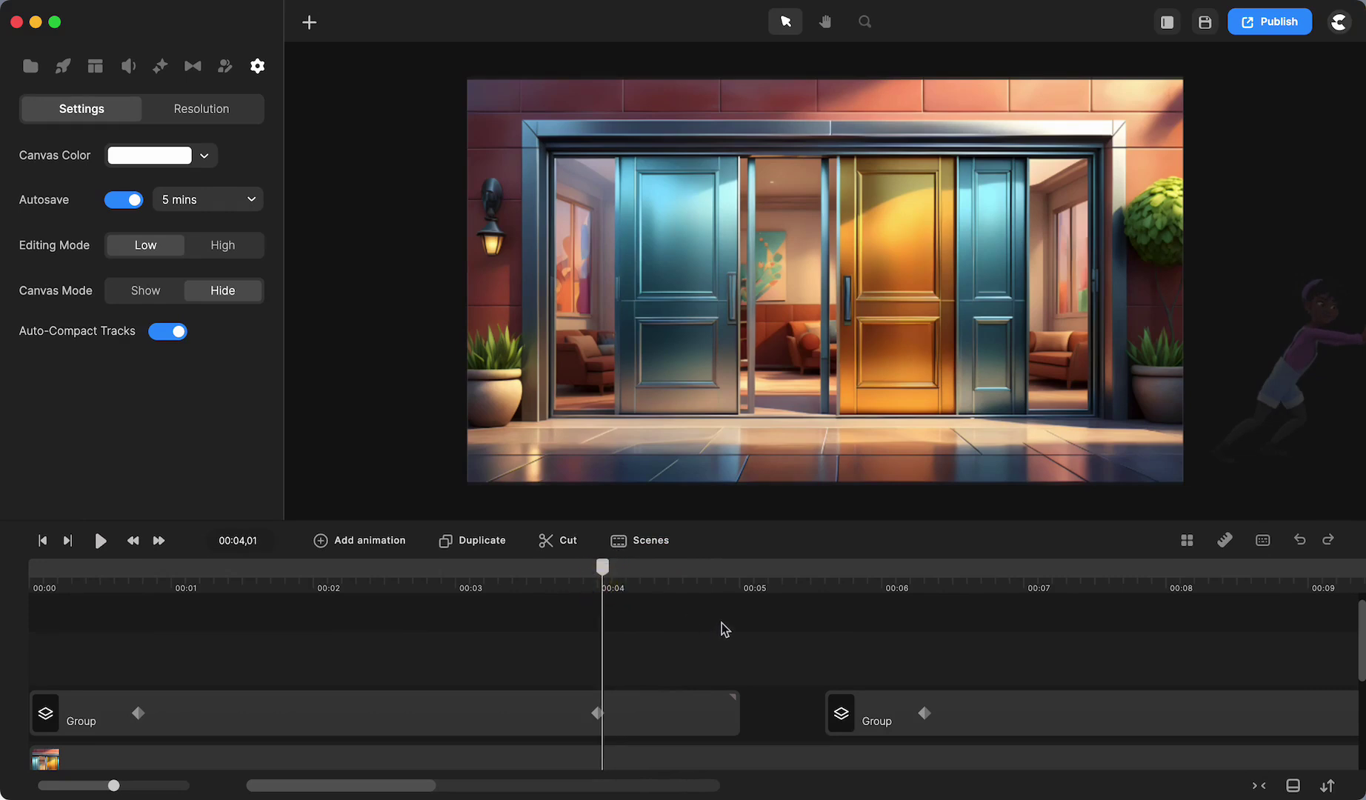
{"action": "left_click", "coordinate": [824, 569]}
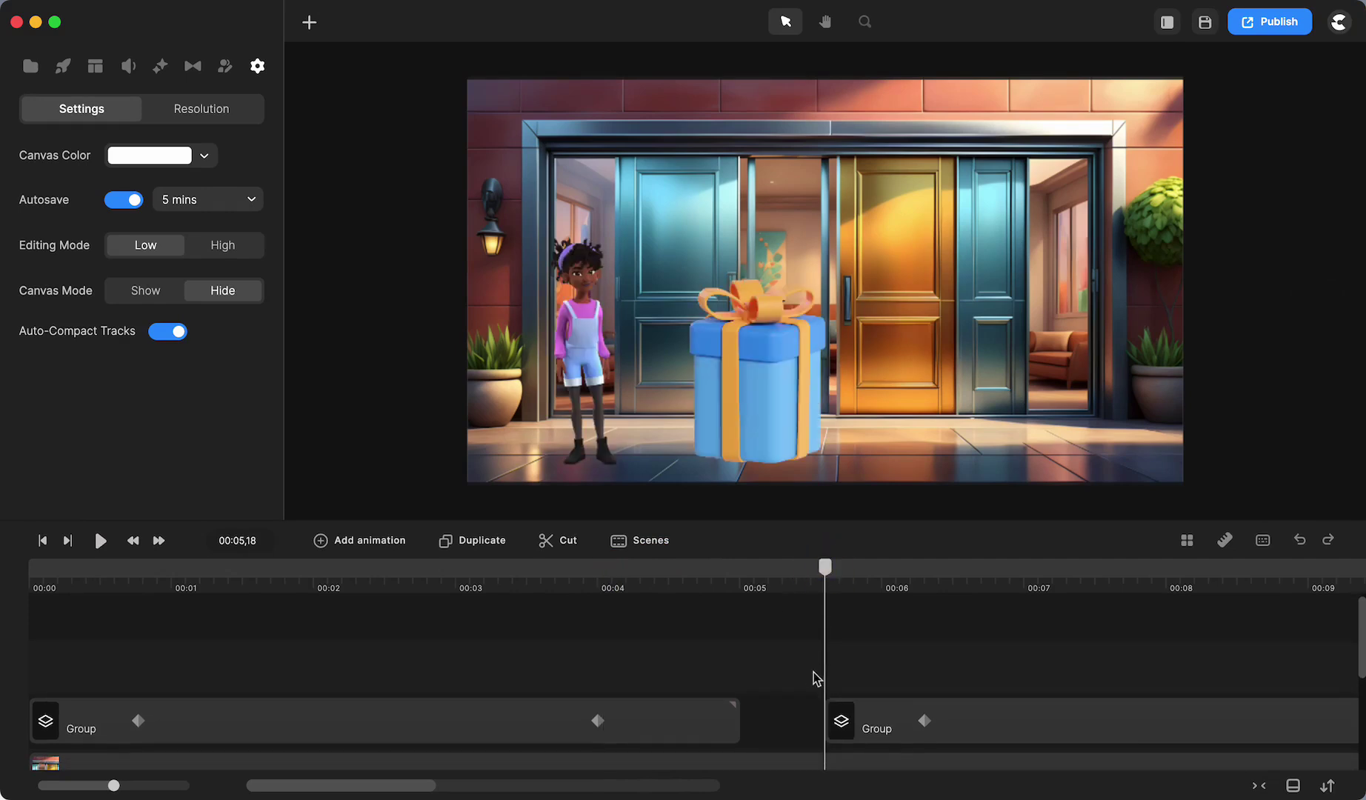
Delete the second group's animation and ungroup it into separate gift box and girl tracks
{"action": "left_click", "coordinate": [923, 721]}
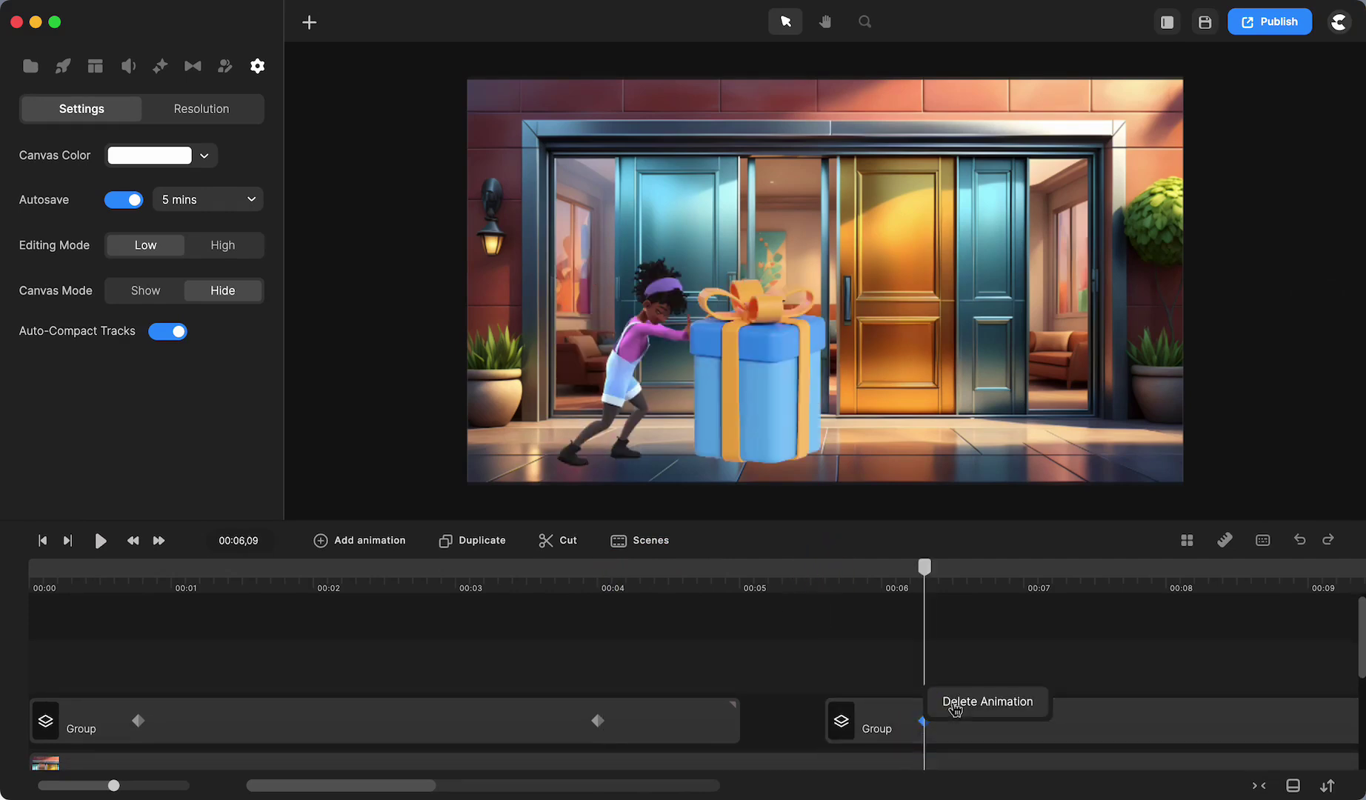
{"action": "left_click", "coordinate": [958, 701]}
{"action": "right_click", "coordinate": [907, 730]}
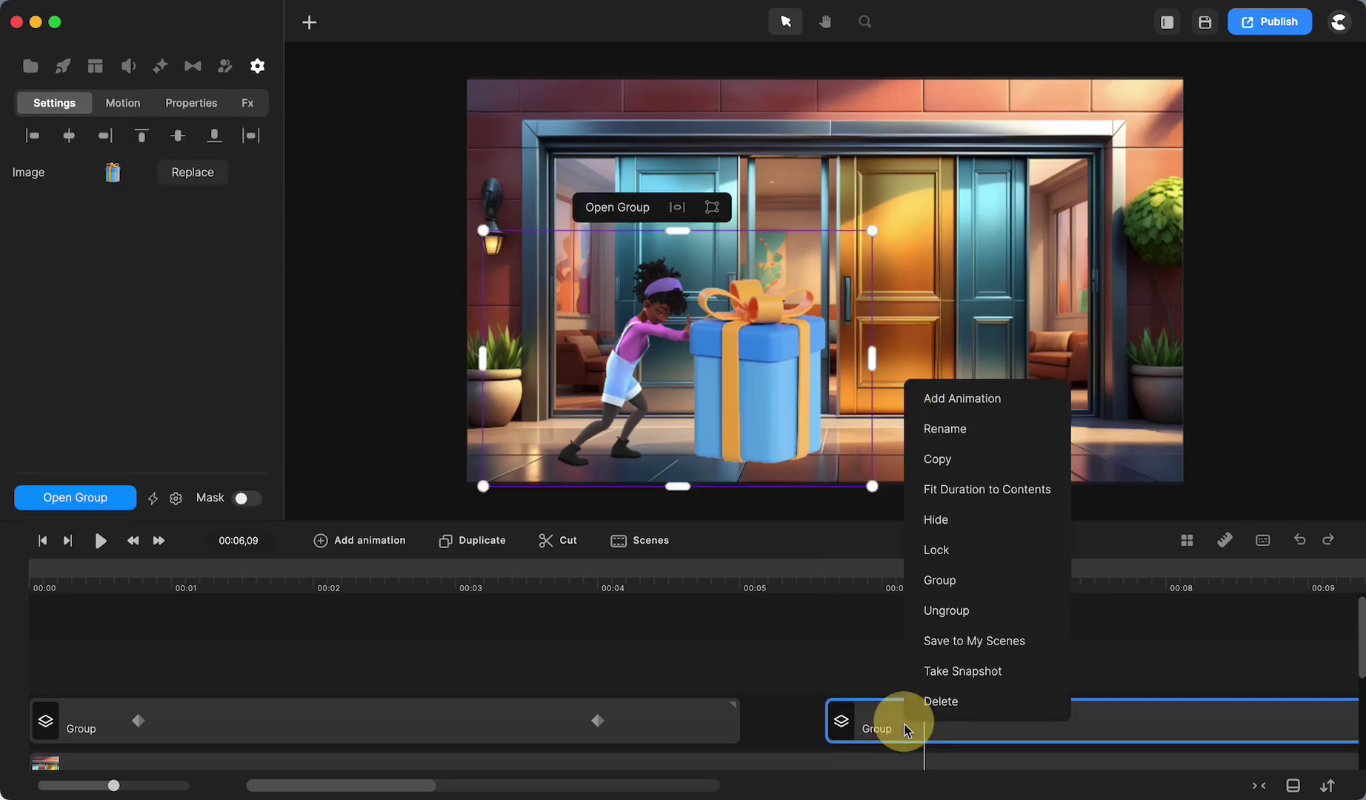
{"action": "left_click", "coordinate": [947, 612]}
Shorten the Hipster Girl clip to end around 9.4 seconds, then scrub to where her push begins
{"action": "left_click_drag", "start_coordinate": [924, 570], "coordinate": [875, 590]}
{"action": "scroll", "coordinate": [810, 657], "scroll_direction": "right", "scroll_amount": 5}
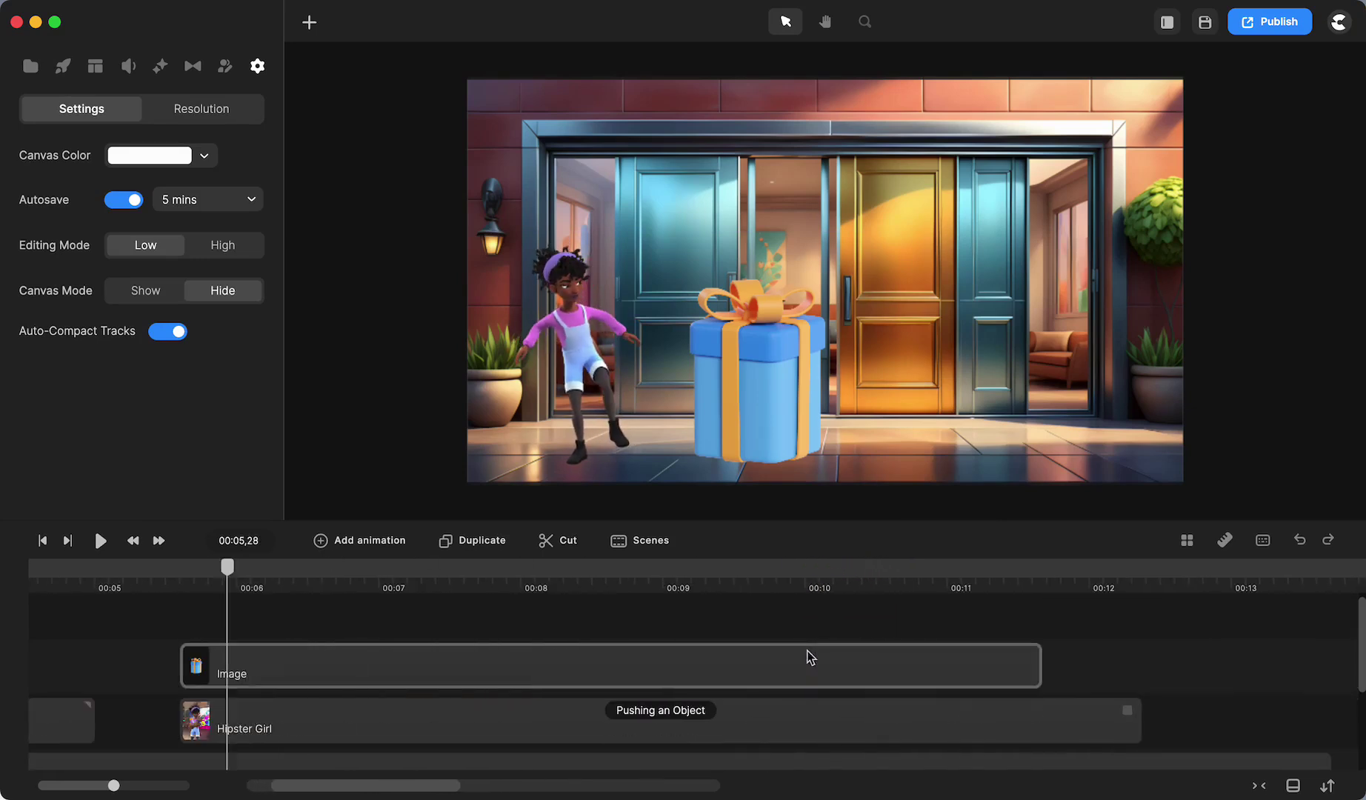
{"action": "left_click_drag", "start_coordinate": [1126, 704], "coordinate": [872, 713]}
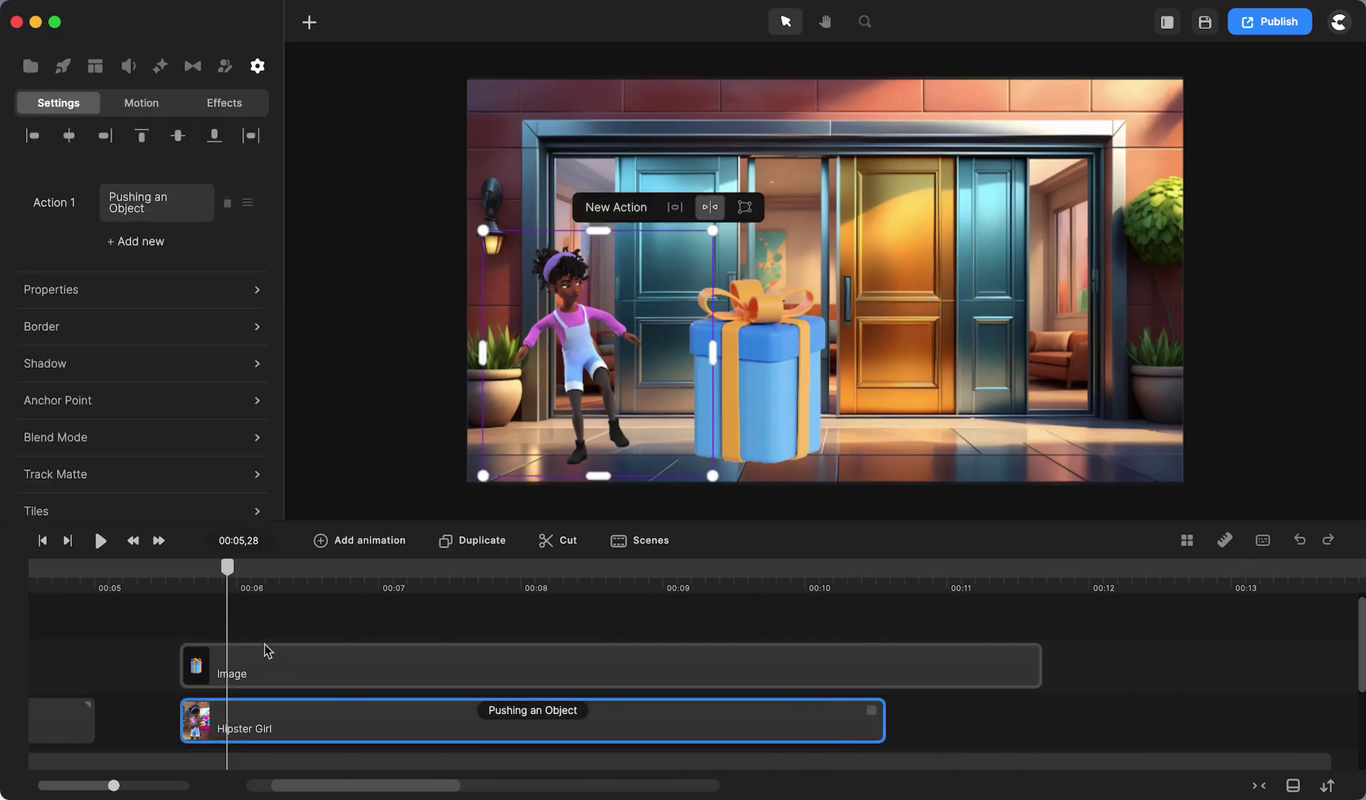
{"action": "left_click_drag", "start_coordinate": [223, 568], "coordinate": [248, 595]}
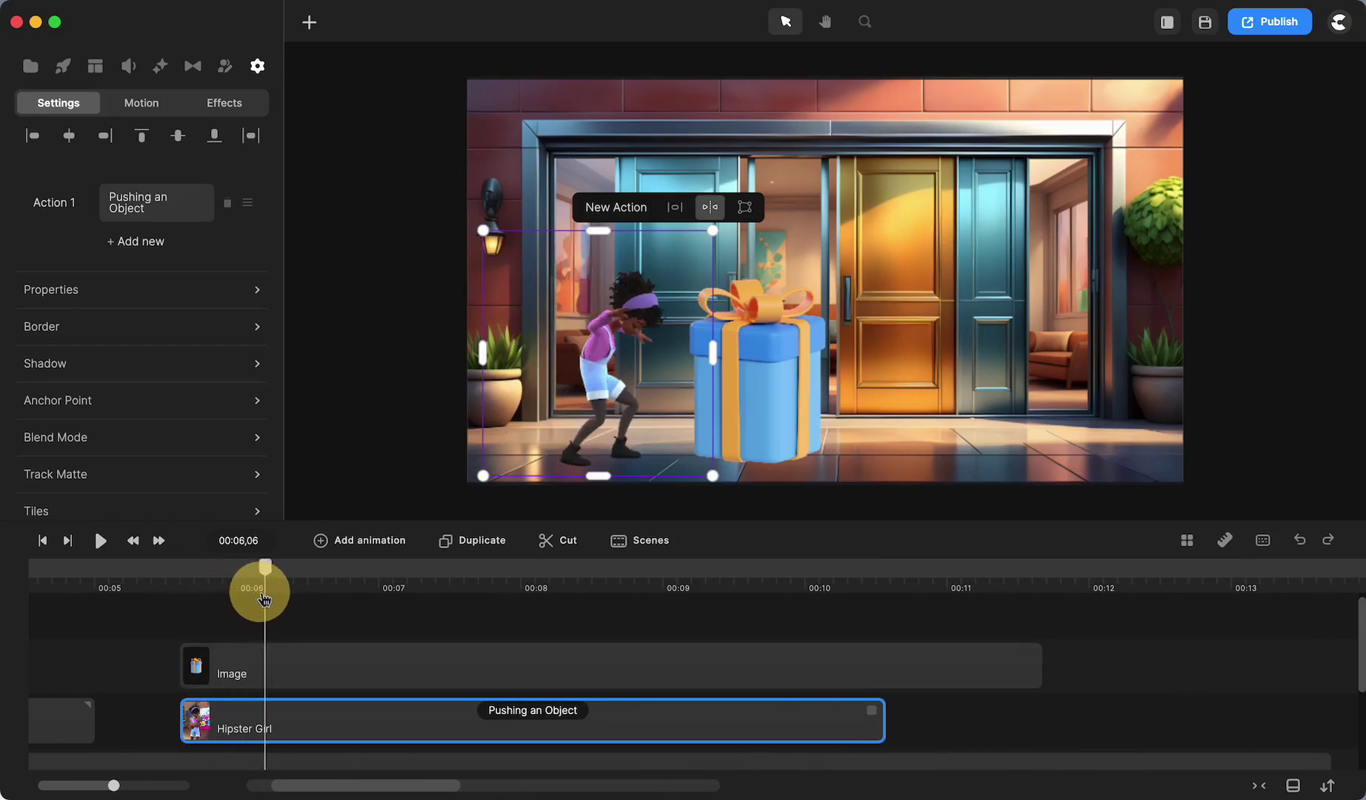
{"action": "left_click_drag", "start_coordinate": [265, 599], "coordinate": [288, 606]}
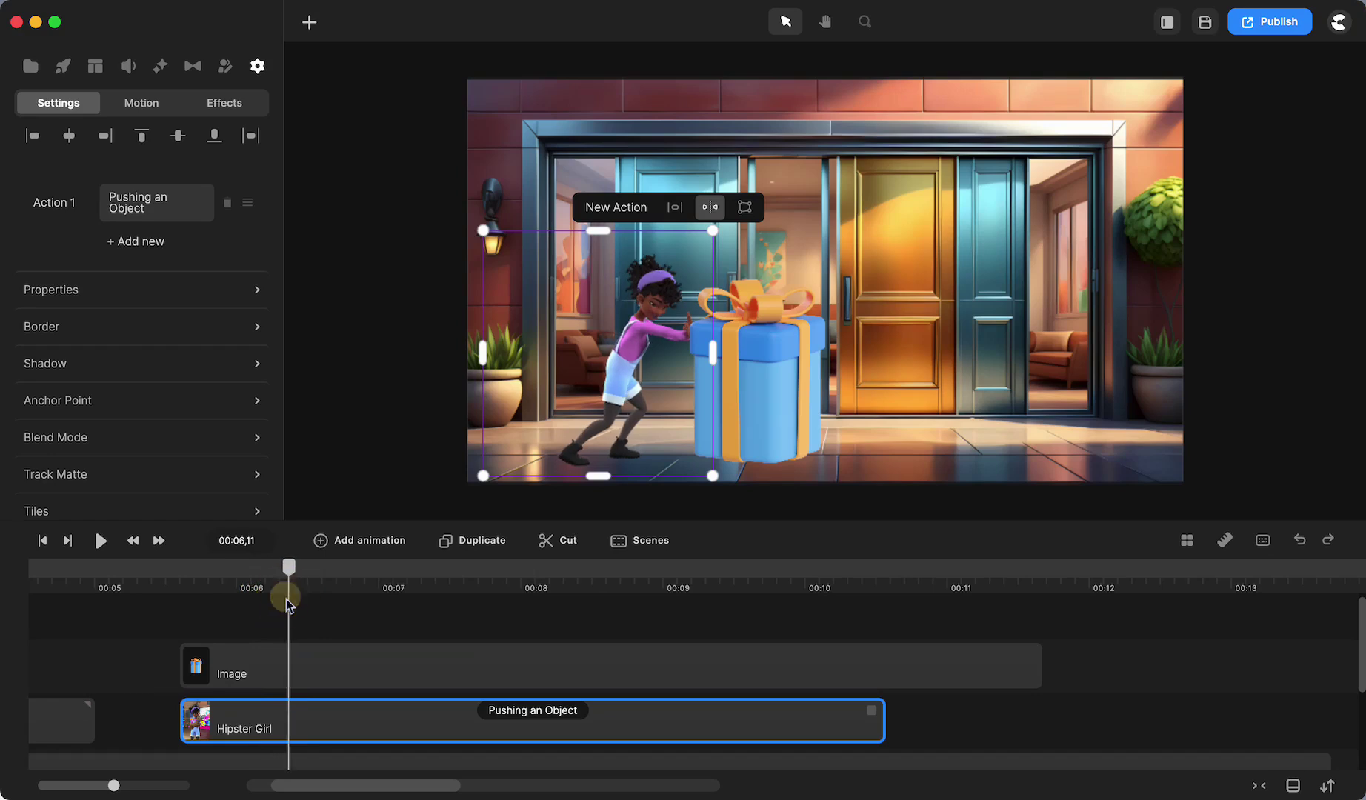
Give the Hipster Girl a Linear position animation ending at 00:09,13 and trim her clip to about 9.8 seconds
{"action": "left_click", "coordinate": [370, 542]}
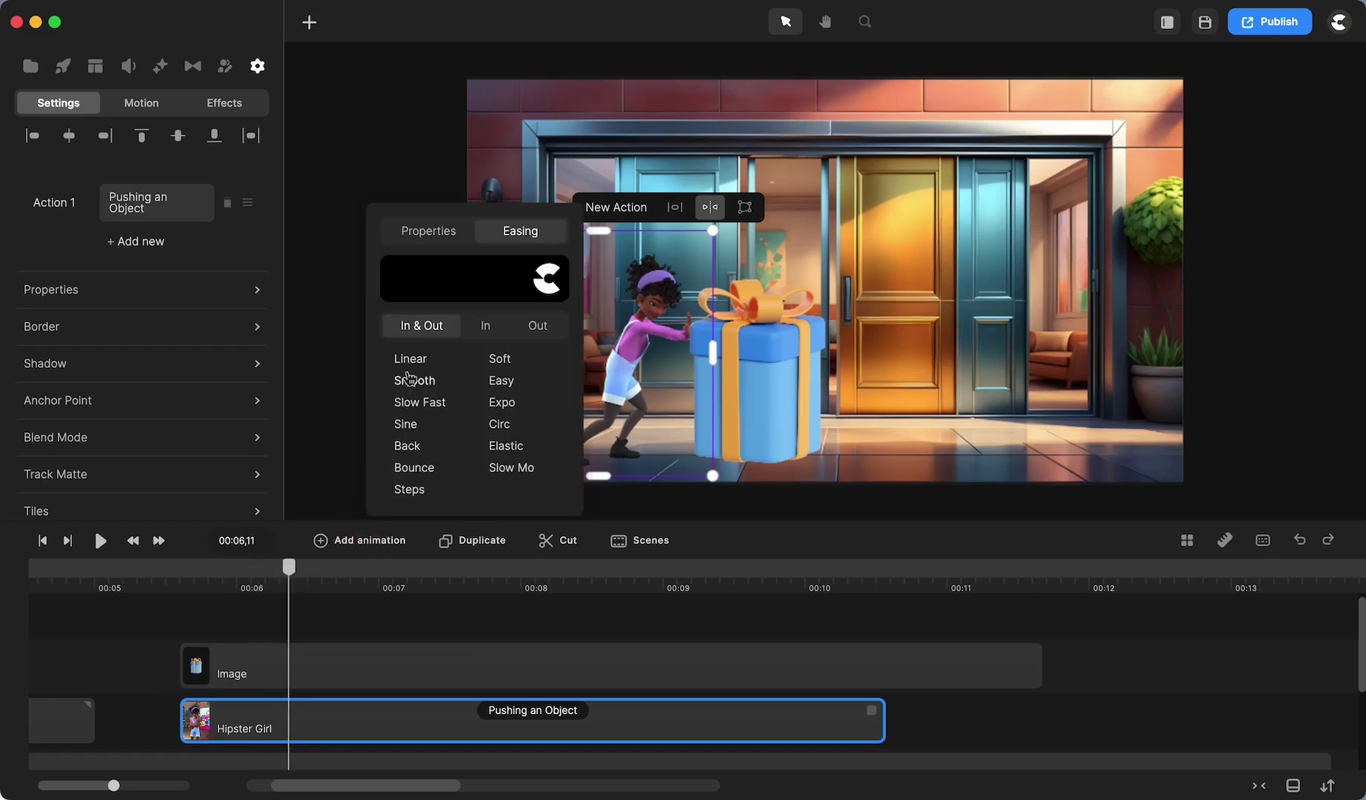
{"action": "left_click", "coordinate": [411, 359]}
{"action": "left_click", "coordinate": [440, 232]}
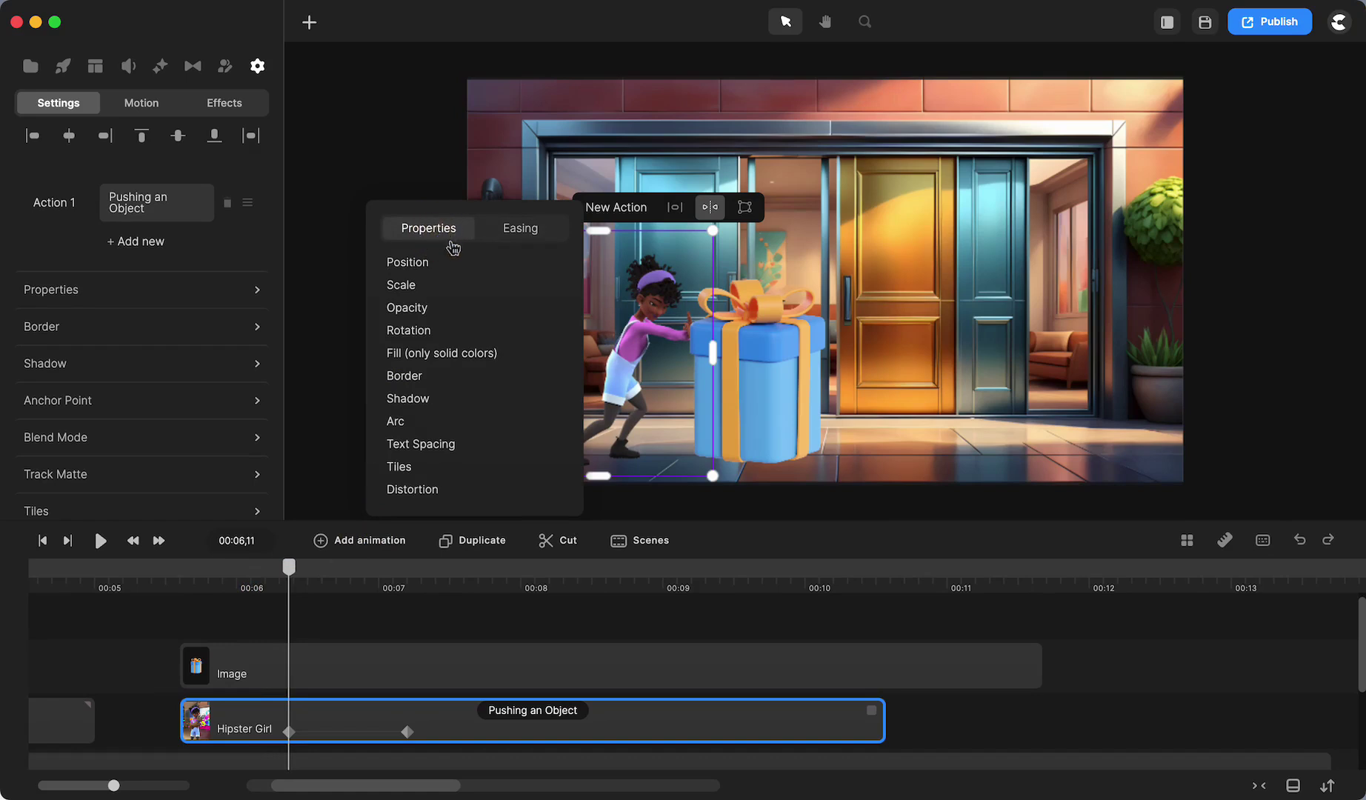
{"action": "left_click", "coordinate": [418, 265]}
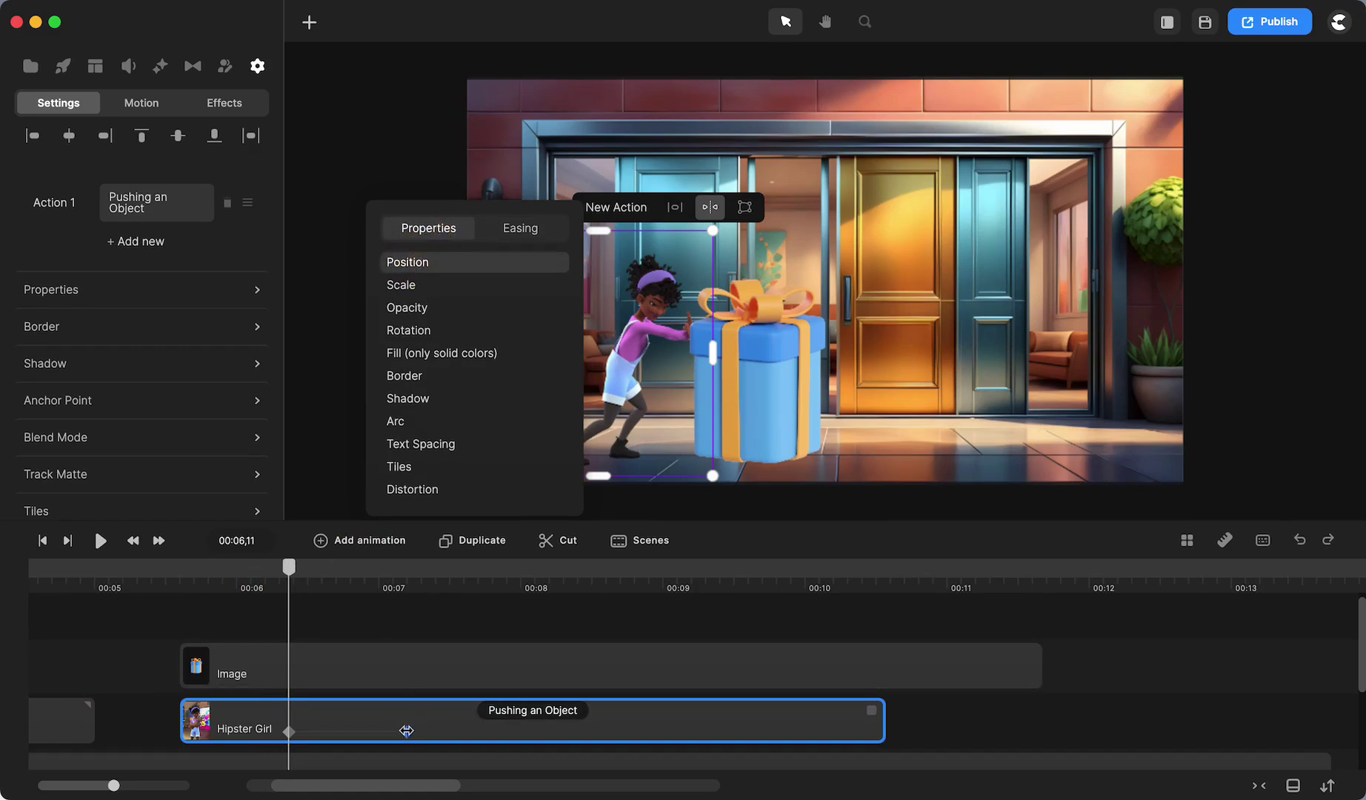
{"action": "left_click_drag", "start_coordinate": [406, 732], "coordinate": [725, 727]}
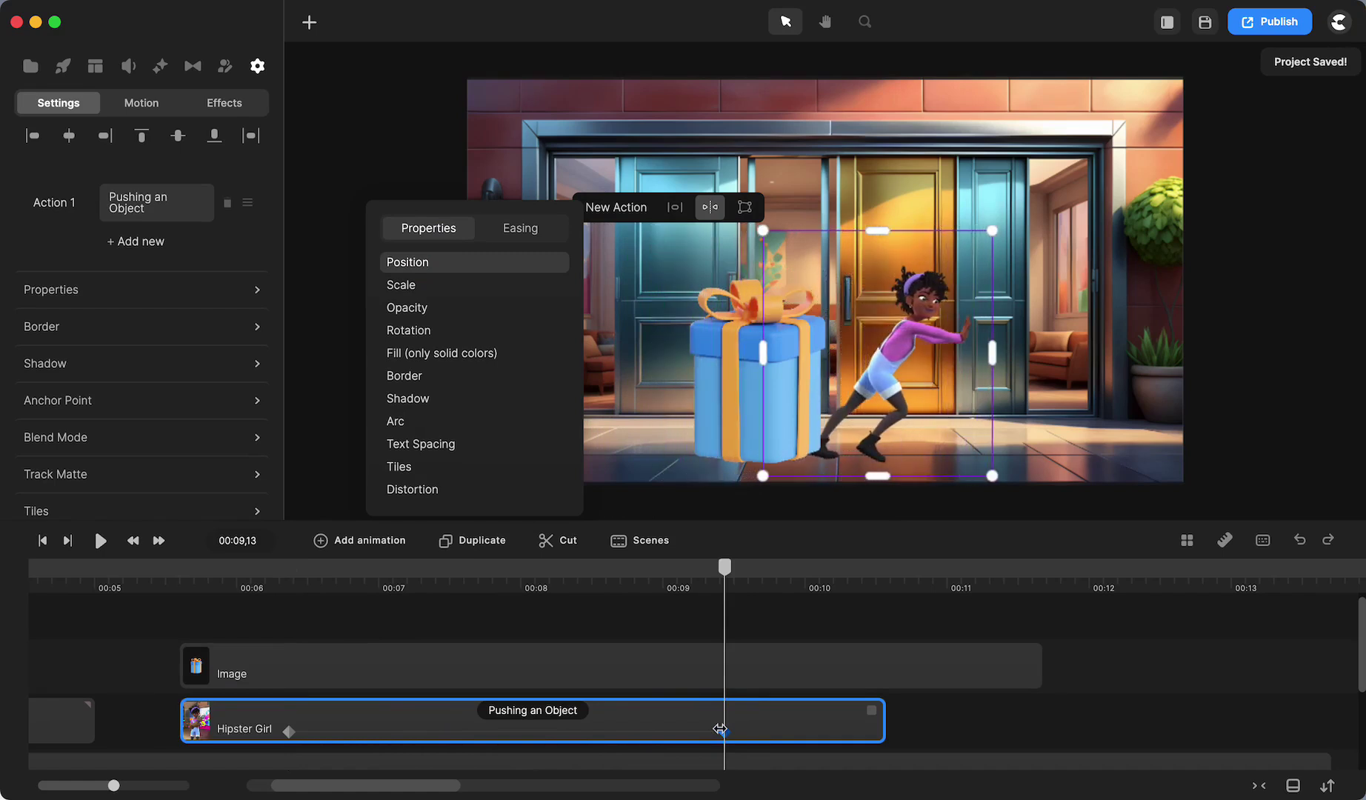
{"action": "left_click_drag", "start_coordinate": [872, 712], "coordinate": [778, 726]}
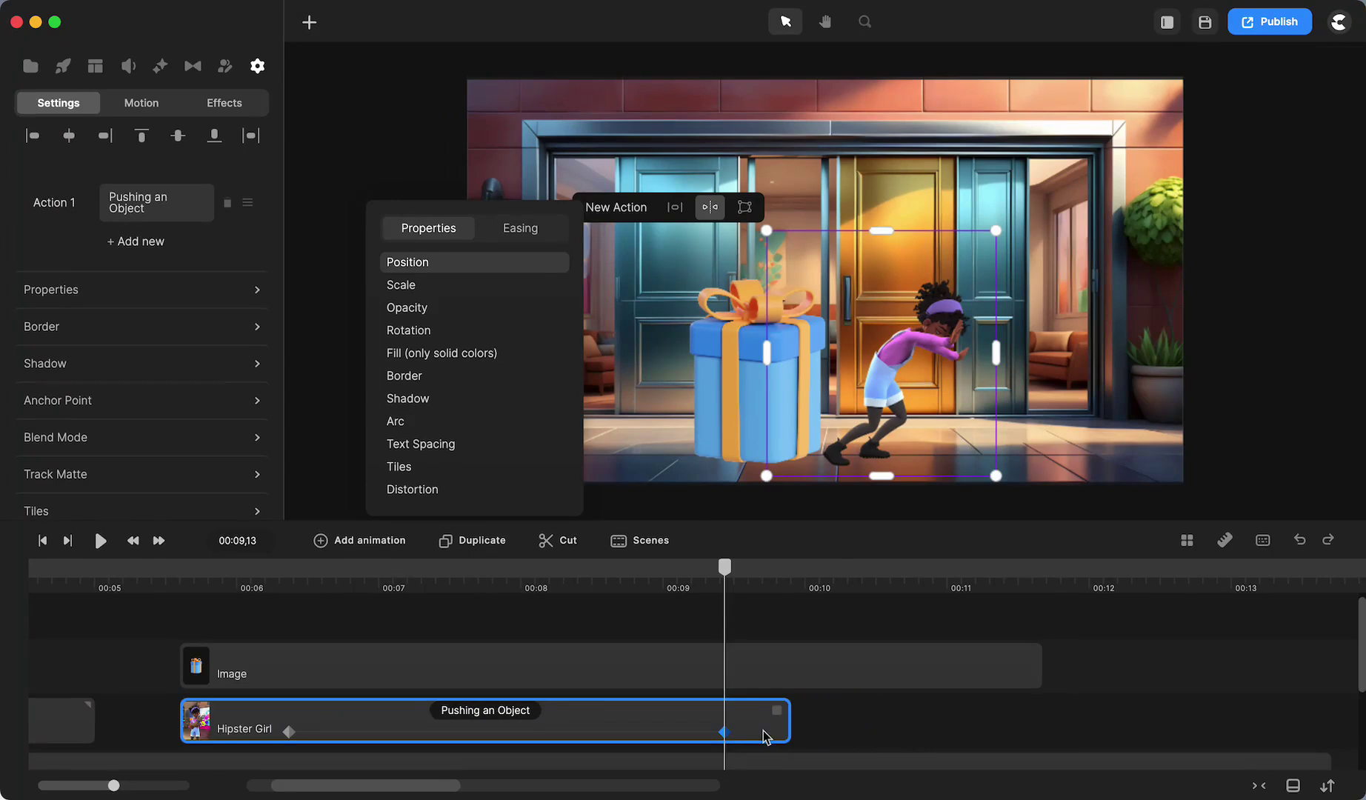
{"action": "left_click", "coordinate": [907, 729]}
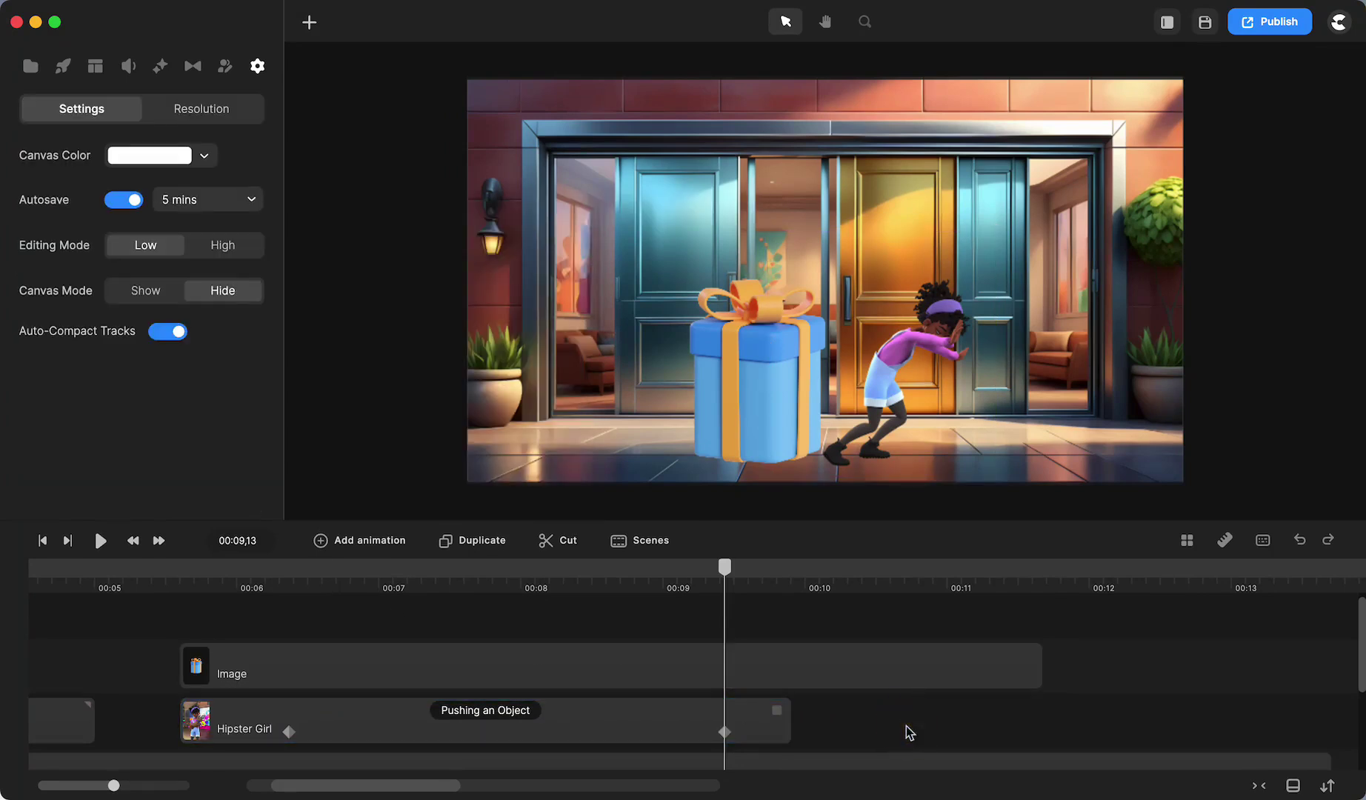
Add a Happy action after Pushing an Object on the Hipster Girl clip and preview it
{"action": "left_click", "coordinate": [757, 739]}
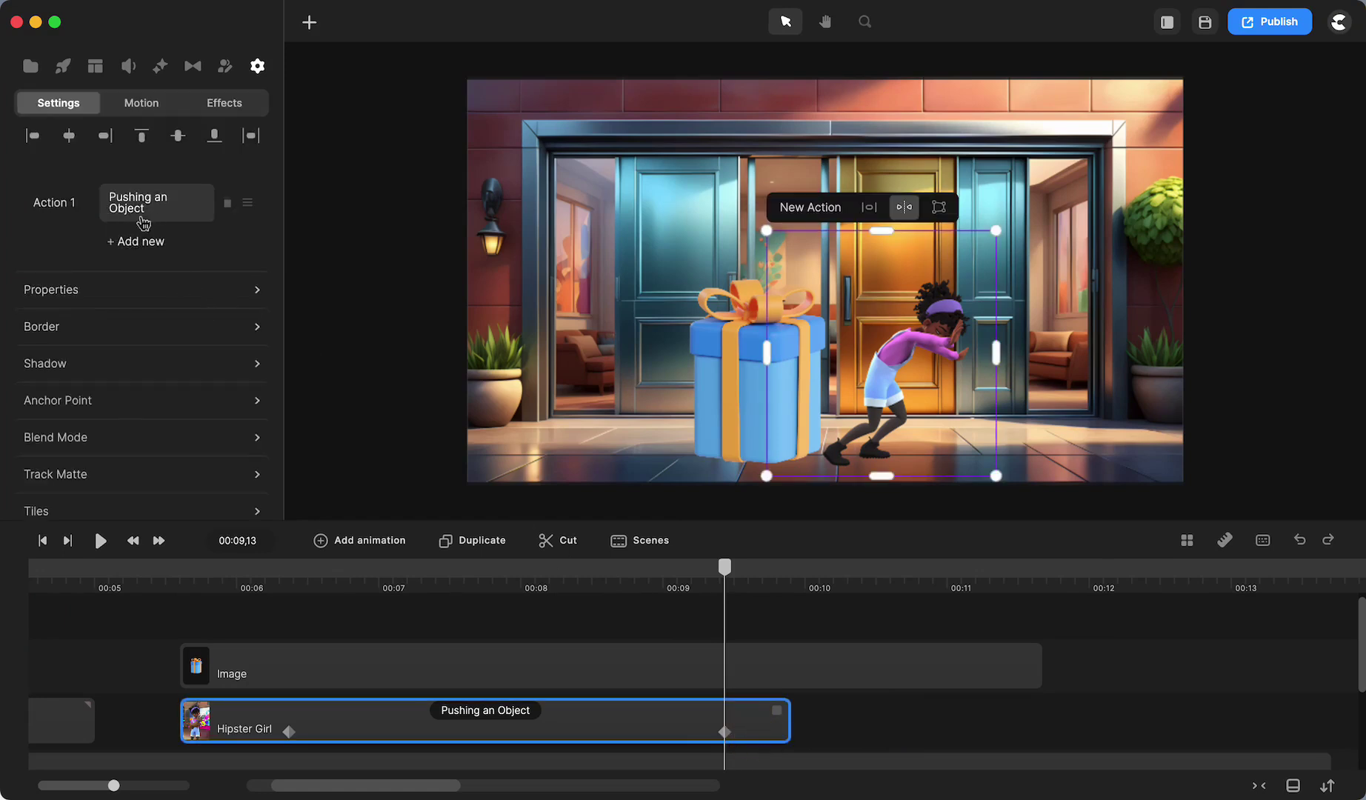
{"action": "left_click", "coordinate": [140, 242]}
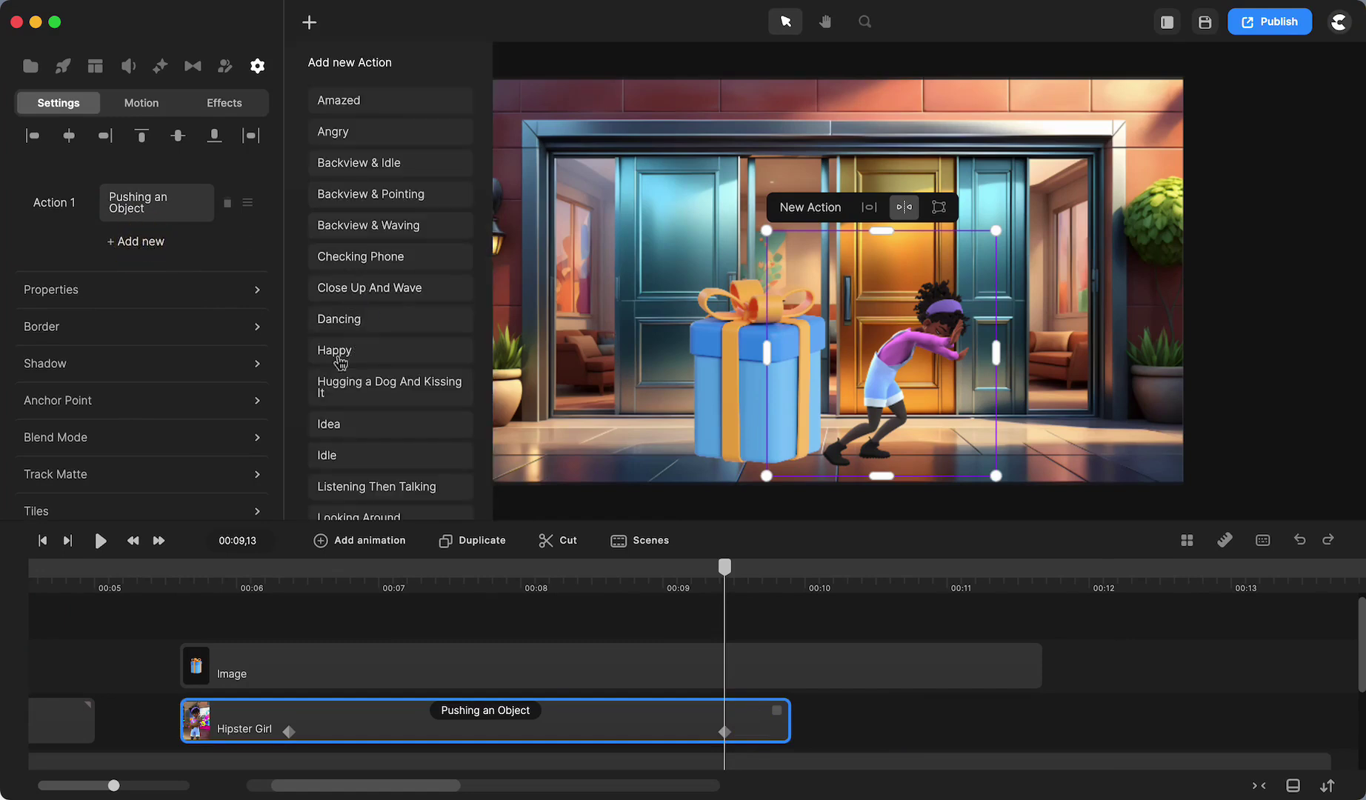
{"action": "left_click", "coordinate": [338, 352]}
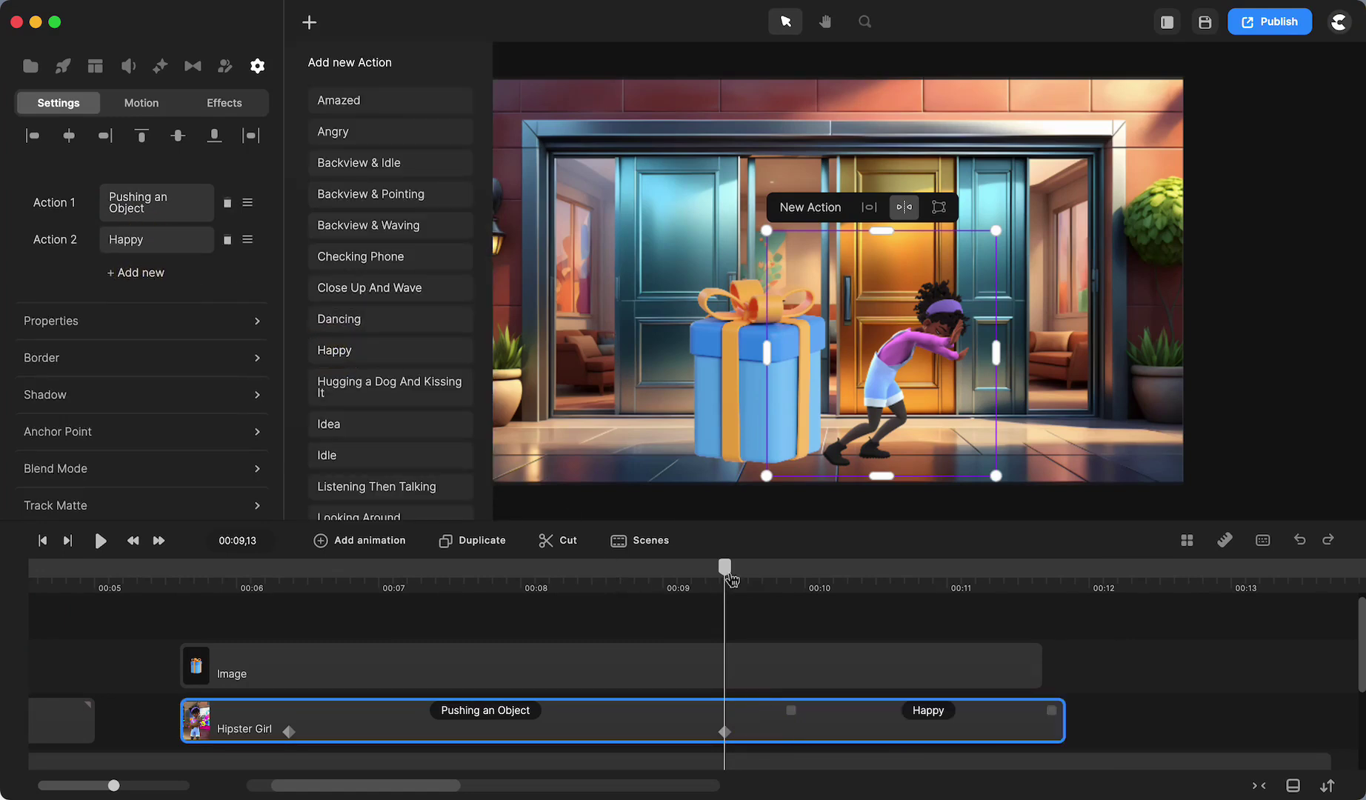
{"action": "left_click_drag", "start_coordinate": [730, 579], "coordinate": [287, 653]}
{"action": "left_click", "coordinate": [285, 653]}
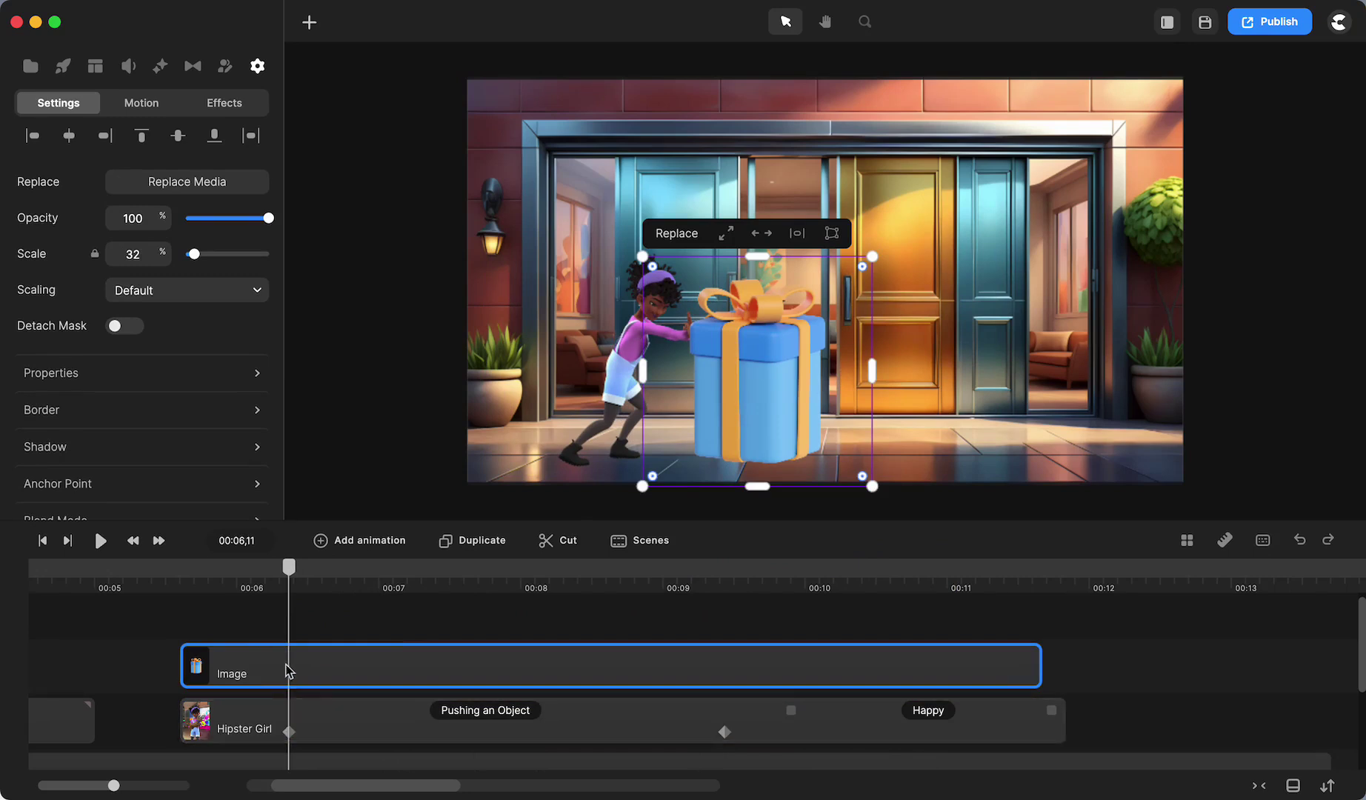
Give the gift box a Linear position animation ending at 00:09,12, aligned with the girl's keyframe
{"action": "left_click", "coordinate": [373, 544]}
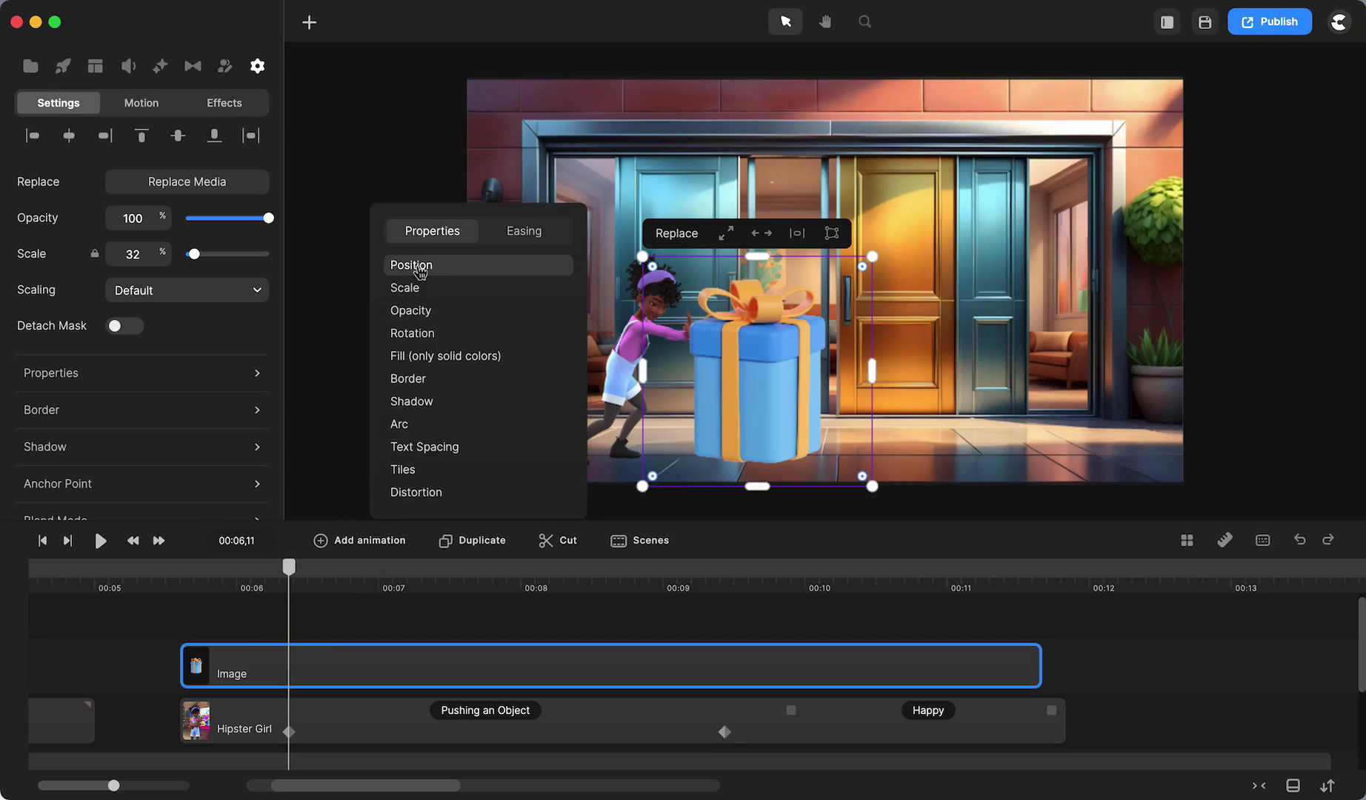
{"action": "left_click", "coordinate": [419, 268]}
{"action": "left_click", "coordinate": [521, 231]}
{"action": "left_click", "coordinate": [417, 363]}
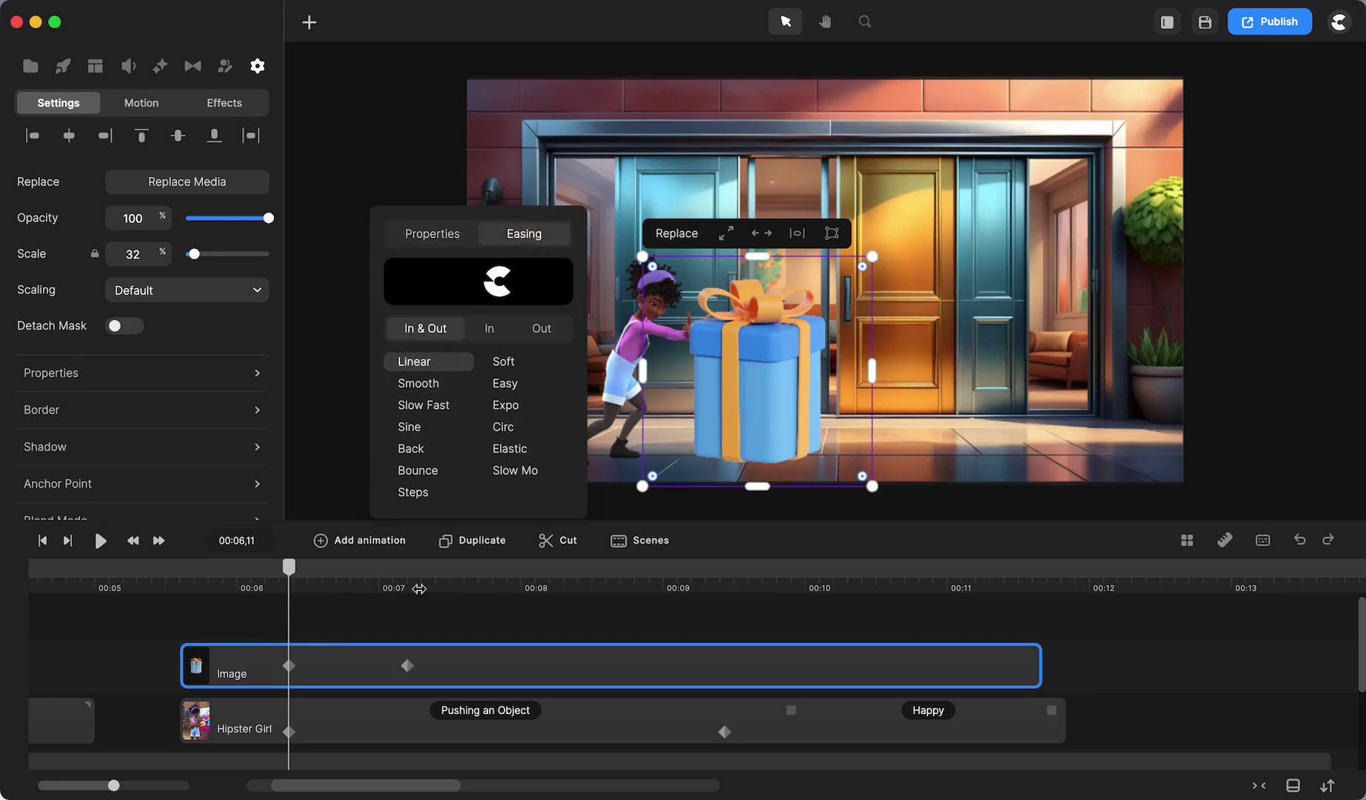
{"action": "left_click_drag", "start_coordinate": [412, 668], "coordinate": [721, 665]}
{"action": "left_click", "coordinate": [720, 667]}
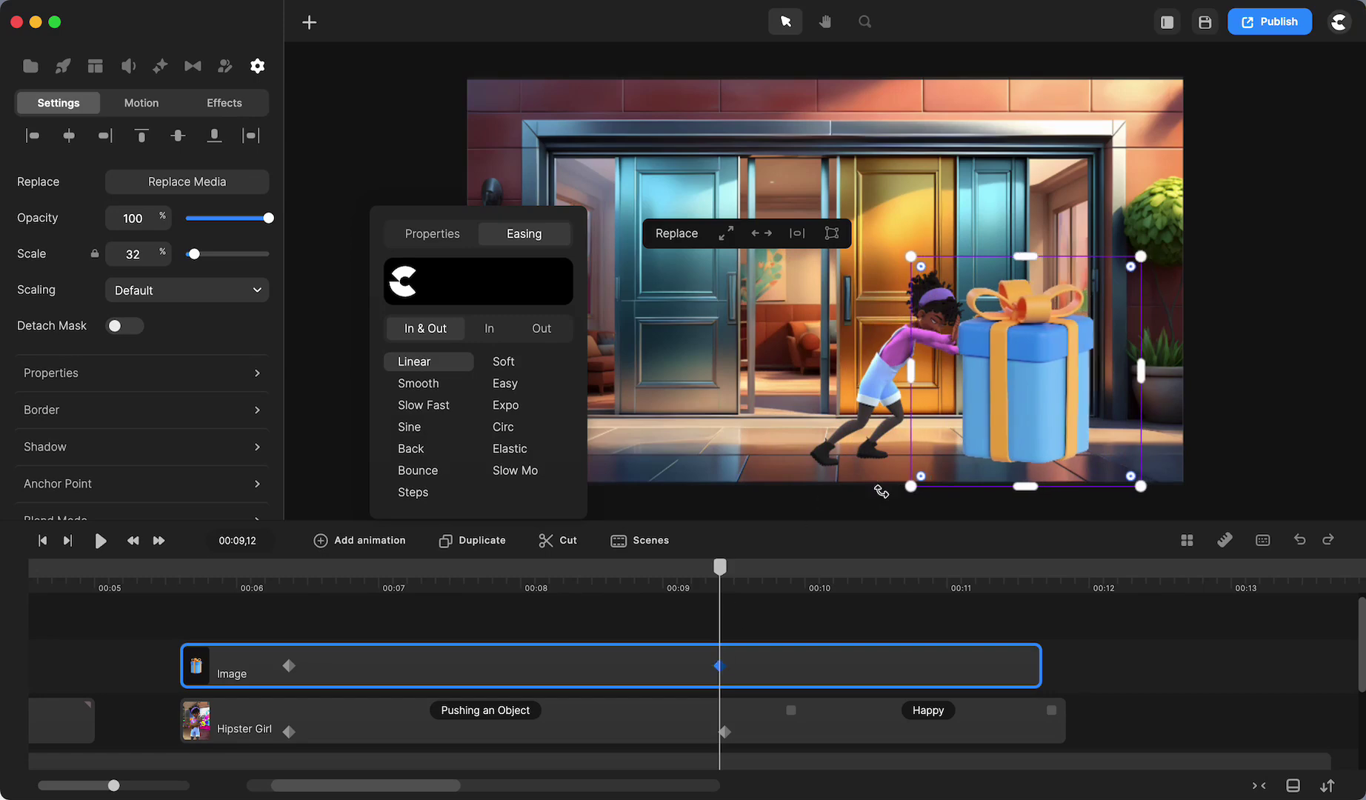
{"action": "scroll", "coordinate": [849, 356], "scroll_direction": "up", "scroll_amount": 5}
{"action": "left_click", "coordinate": [1156, 706]}
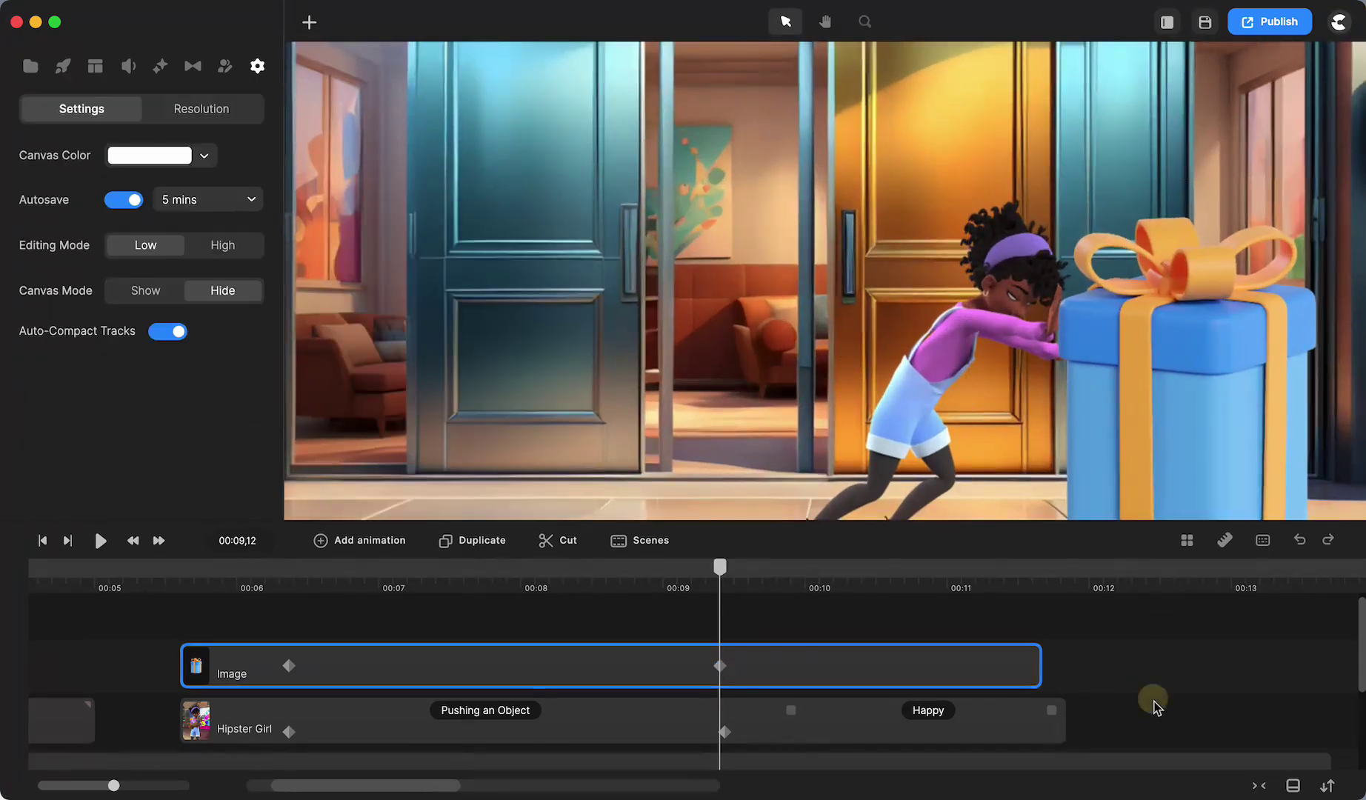
Nudge the gift box right and back, then shift the girl's final keyframe slightly later
{"action": "left_click", "coordinate": [718, 668]}
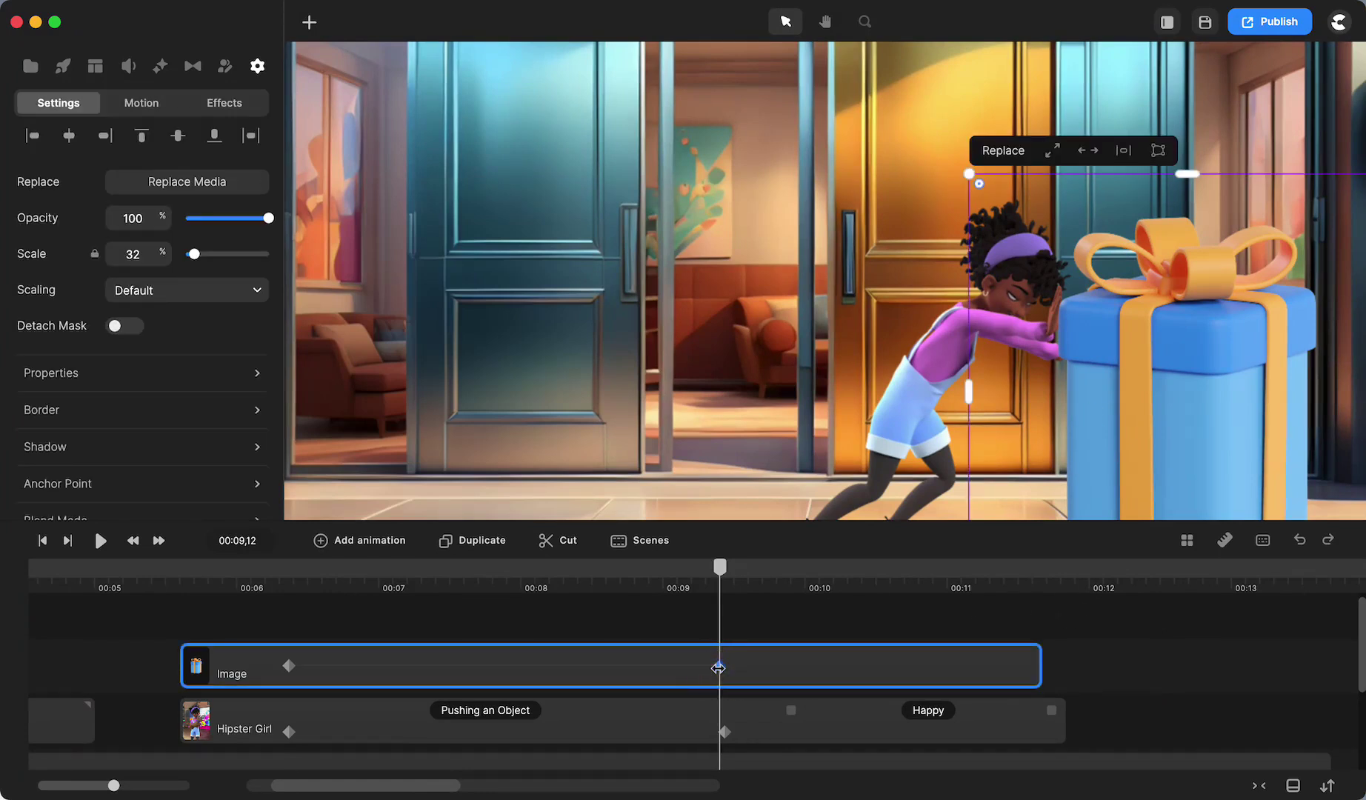
{"action": "key", "text": "Right"}
{"action": "key", "text": "Right"}
{"action": "key", "text": "Right"}
{"action": "key", "text": "Right"}
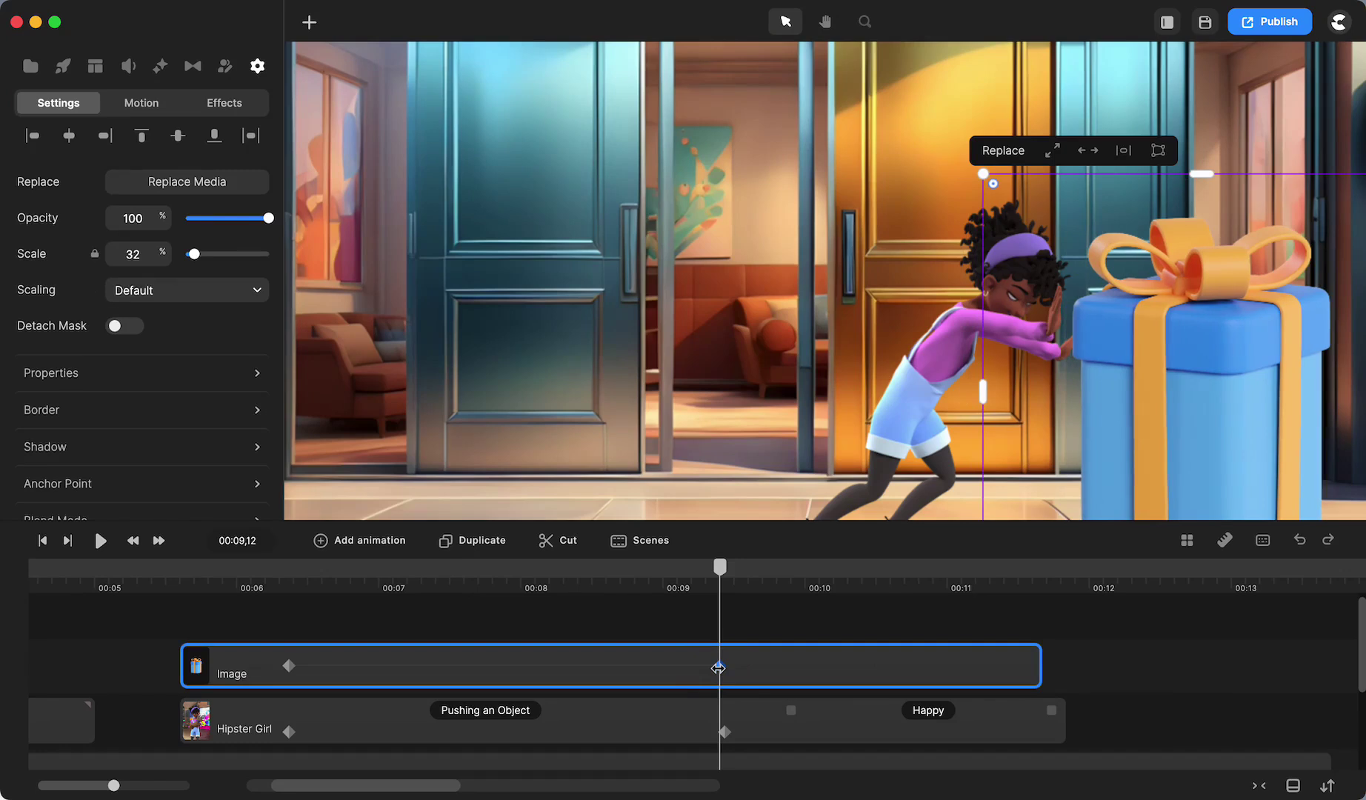
{"action": "key", "text": "Right"}
{"action": "key", "text": "Right"}
{"action": "key", "text": "Left"}
{"action": "key", "text": "Left"}
{"action": "key", "text": "Left"}
{"action": "key", "text": "Left"}
{"action": "key", "text": "Left"}
{"action": "key", "text": "Left"}
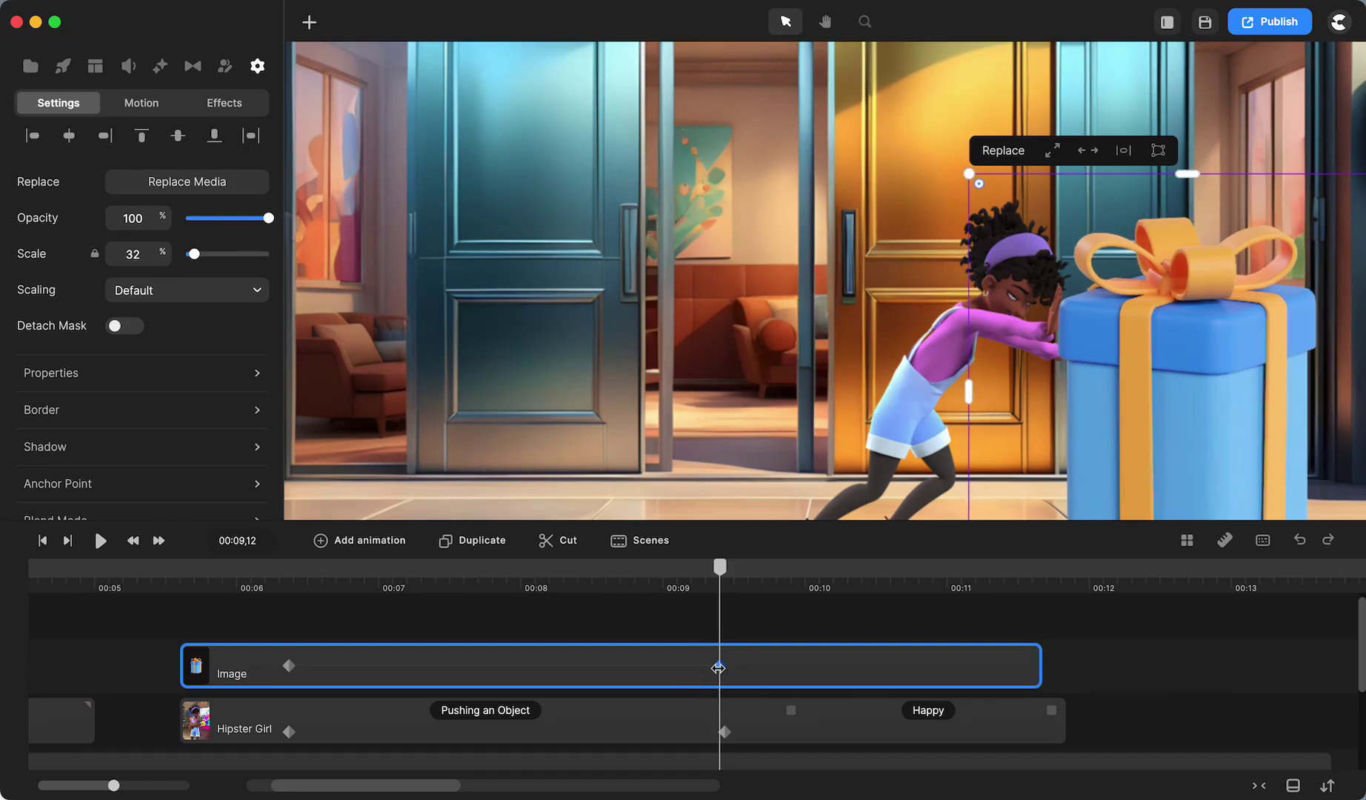
{"action": "mouse_move", "coordinate": [723, 578]}
{"action": "left_mouse_down"}
{"action": "mouse_move", "coordinate": [226, 622]}
{"action": "mouse_move", "coordinate": [503, 621]}
{"action": "left_mouse_up"}
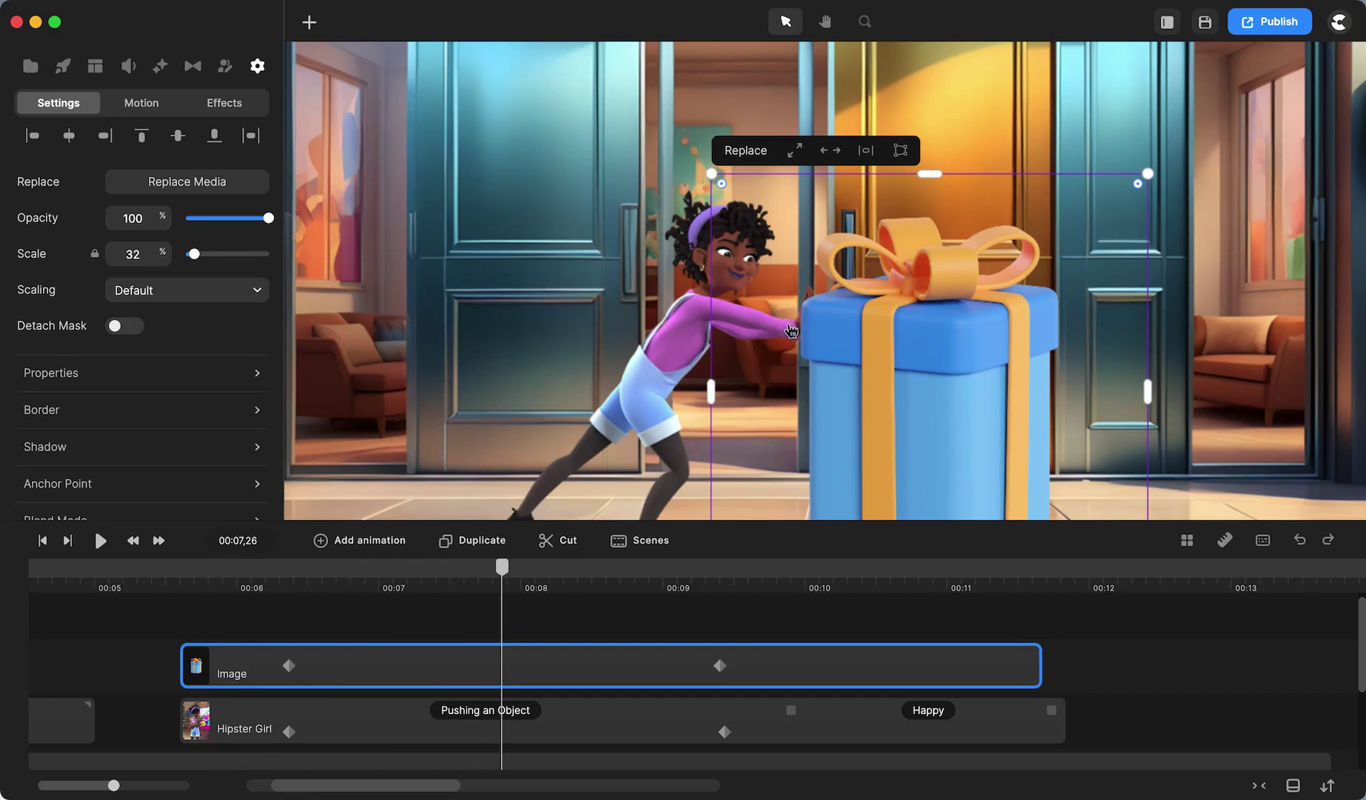
{"action": "left_click", "coordinate": [726, 733]}
{"action": "left_click_drag", "start_coordinate": [726, 732], "coordinate": [743, 733]}
{"action": "left_click_drag", "start_coordinate": [743, 571], "coordinate": [726, 596]}
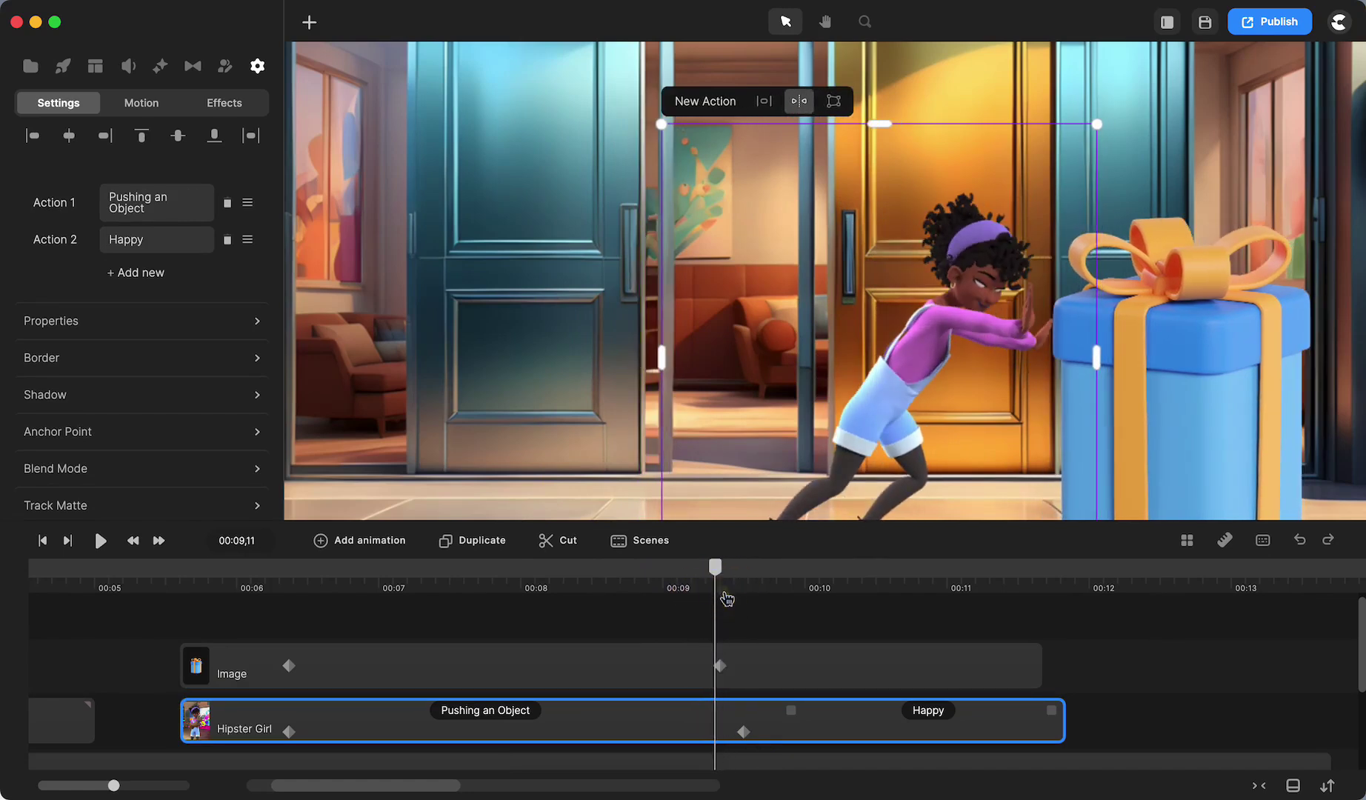
Move the gift box two nudges left and push the girl's last keyframe later again, reviewing the push
{"action": "left_click", "coordinate": [719, 669]}
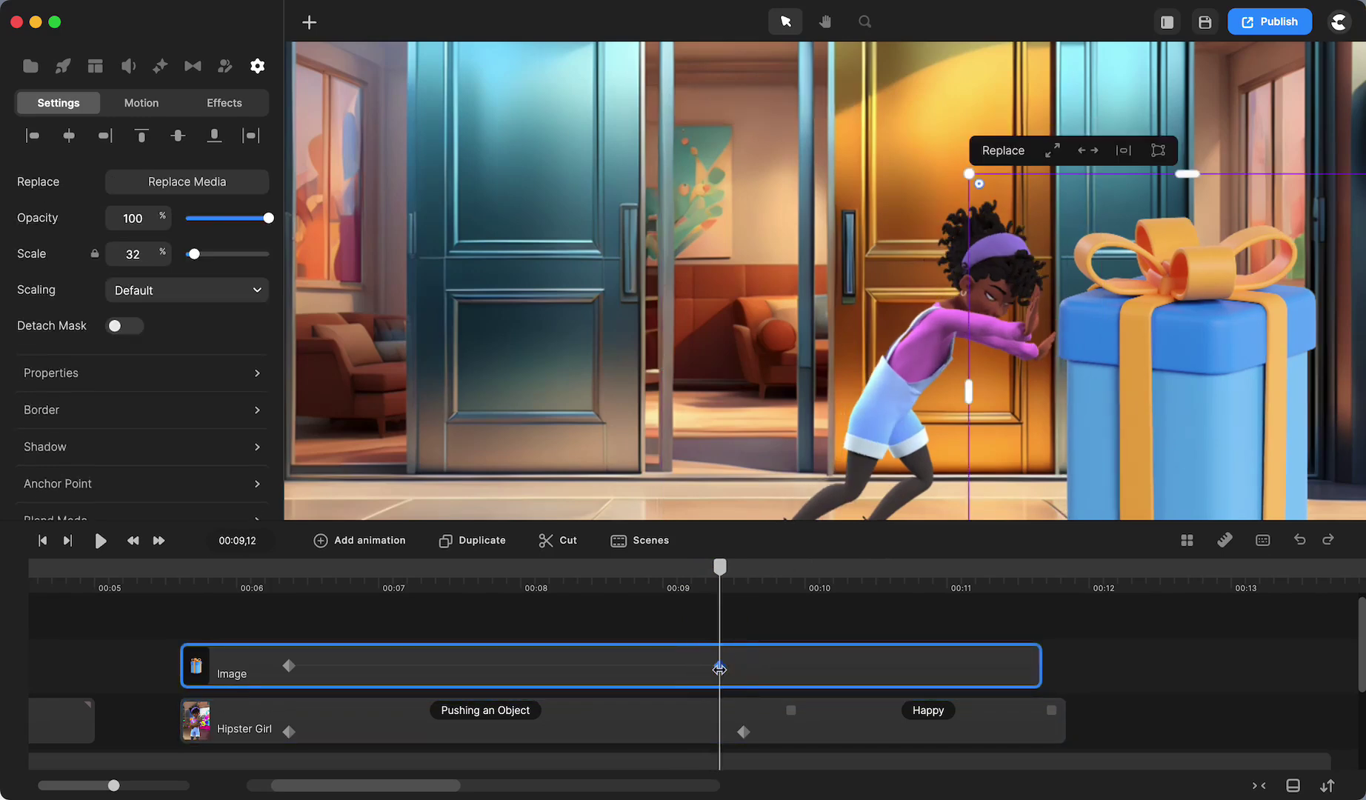
{"action": "key", "text": "Left"}
{"action": "key", "text": "Left"}
{"action": "key", "text": "Left"}
{"action": "key", "text": "Left"}
{"action": "key", "text": "Left"}
{"action": "key", "text": "Left"}
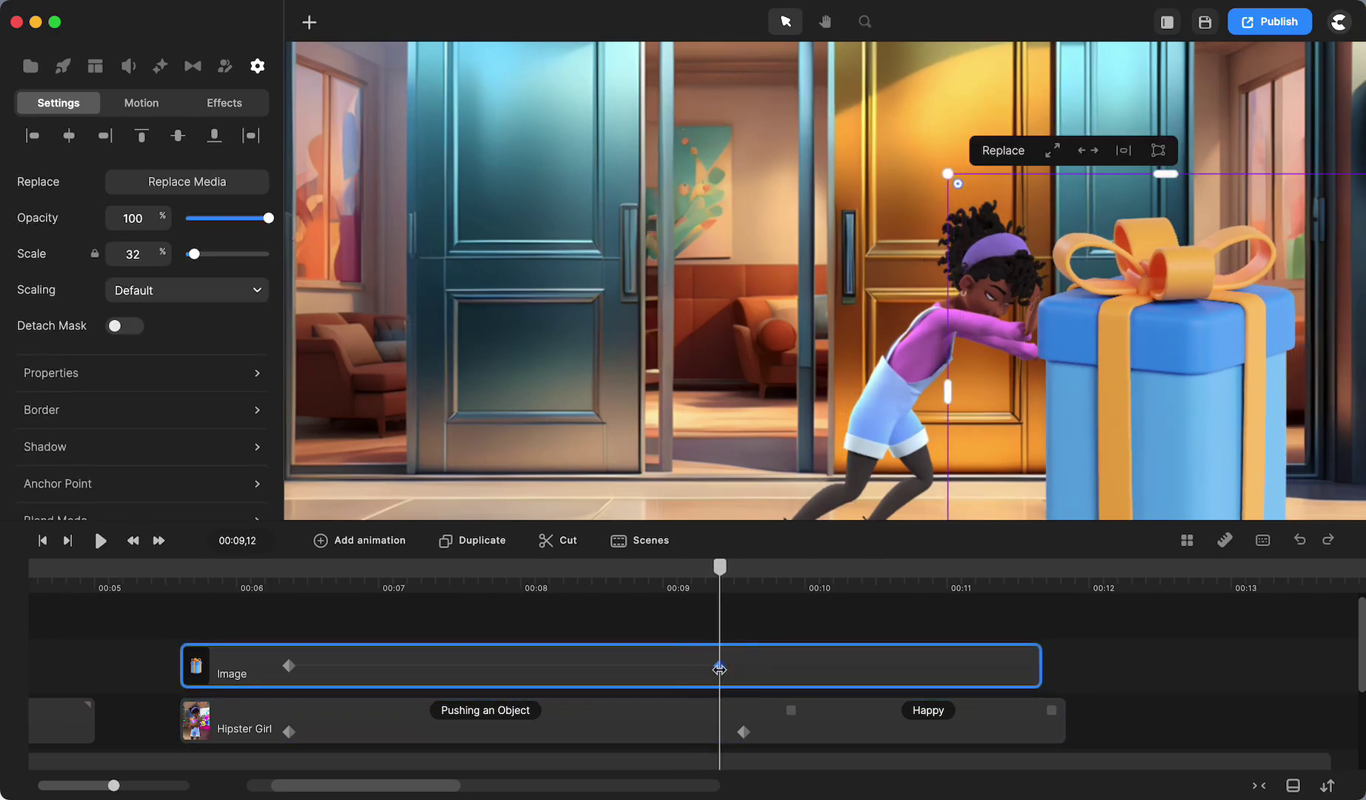
{"action": "key", "text": "Left"}
{"action": "key", "text": "Left"}
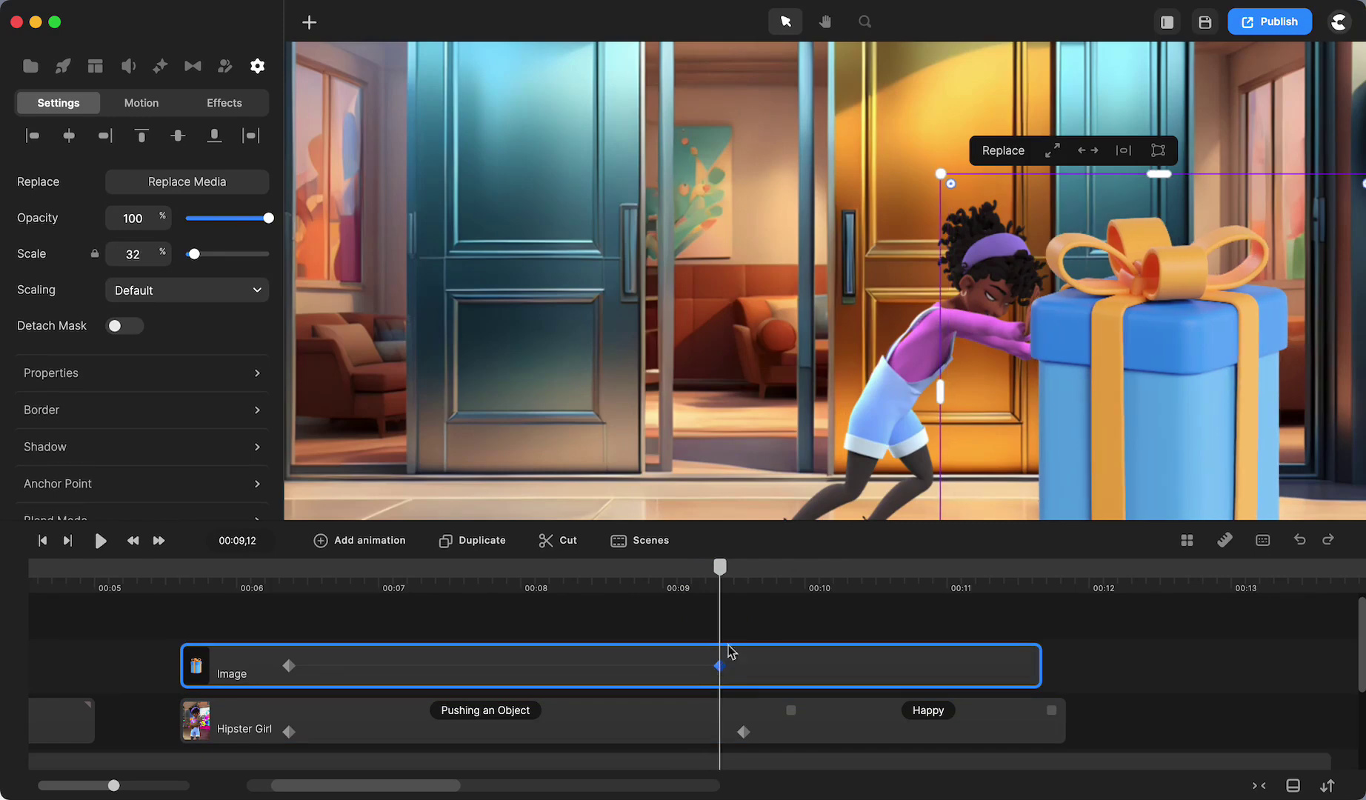
{"action": "left_click_drag", "start_coordinate": [718, 567], "coordinate": [521, 608]}
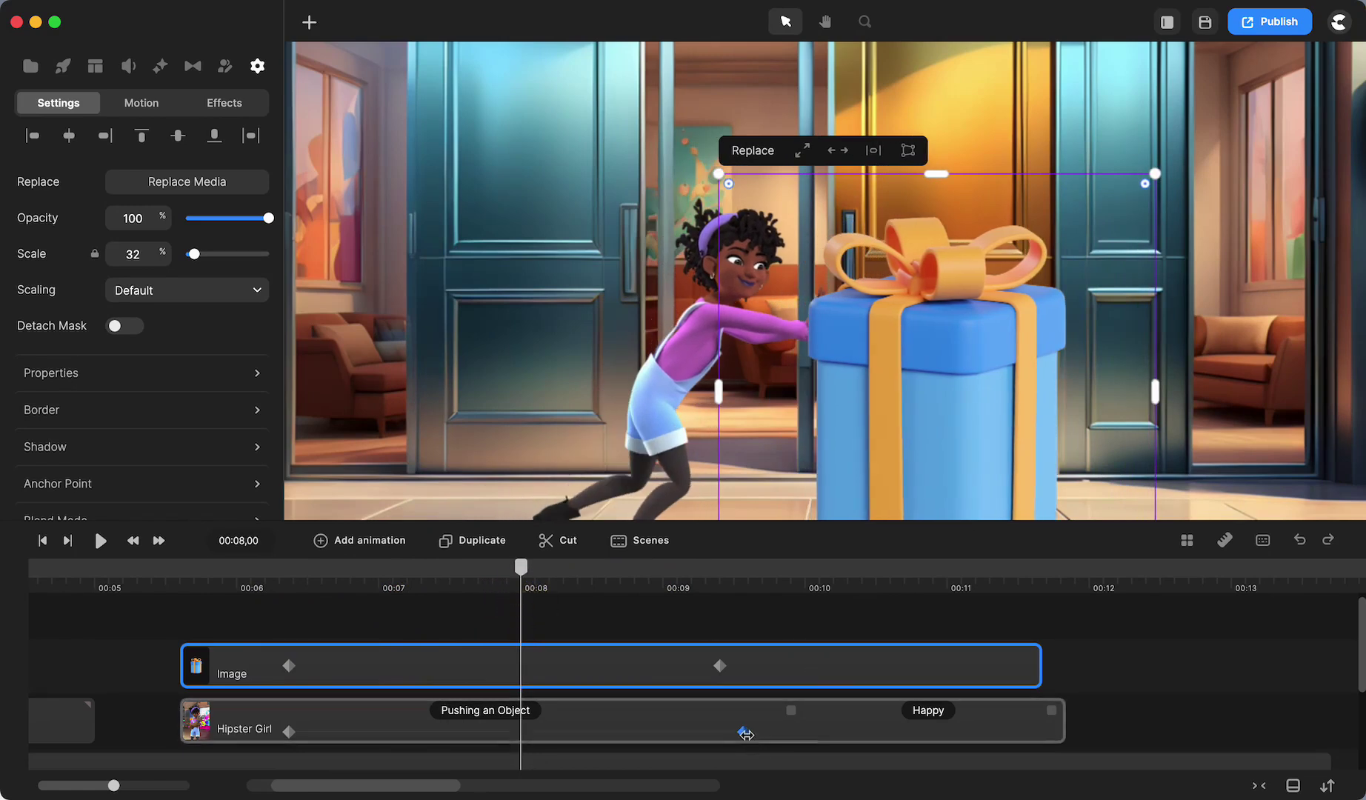
{"action": "left_click_drag", "start_coordinate": [743, 733], "coordinate": [767, 732]}
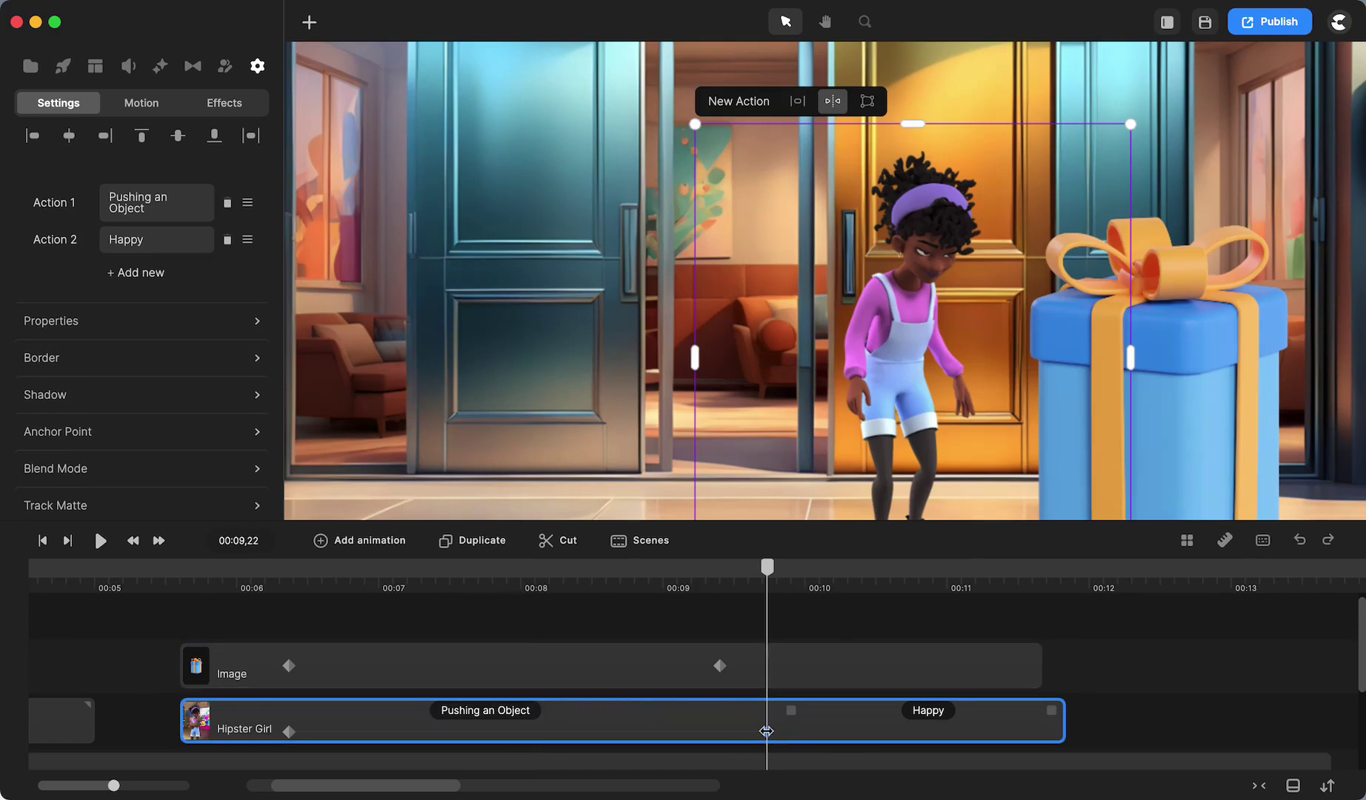
{"action": "left_click_drag", "start_coordinate": [768, 569], "coordinate": [743, 652]}
{"action": "left_click", "coordinate": [156, 573]}
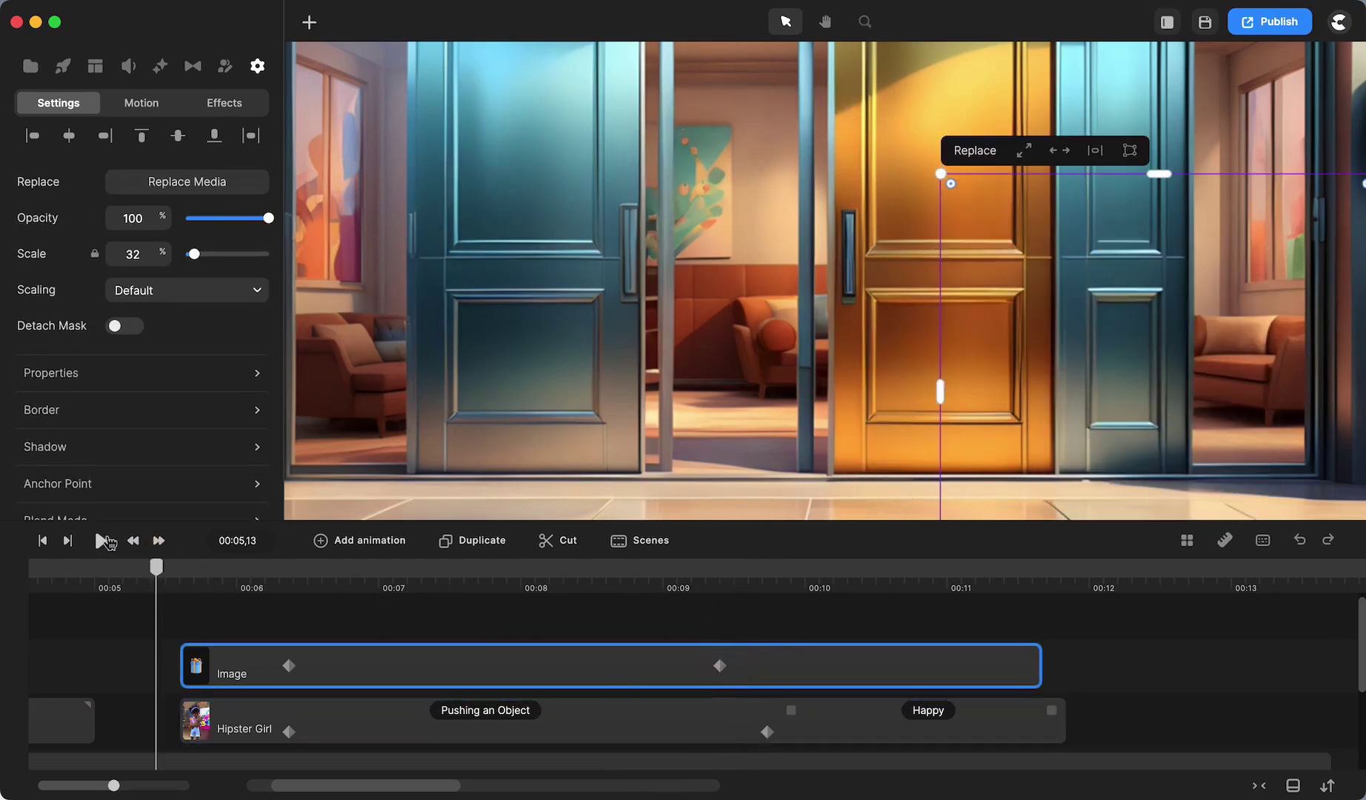
{"action": "left_click", "coordinate": [101, 542]}
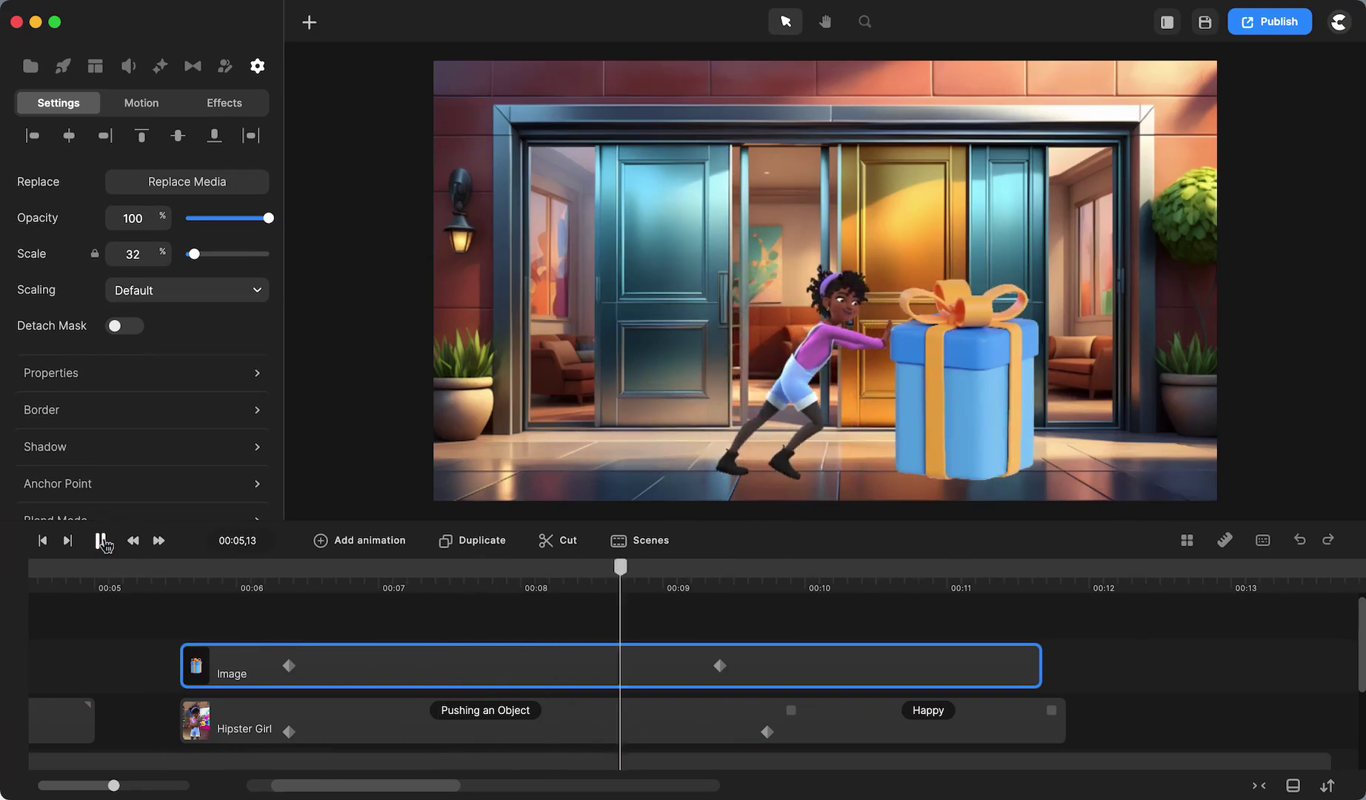
{"action": "left_click", "coordinate": [101, 541]}
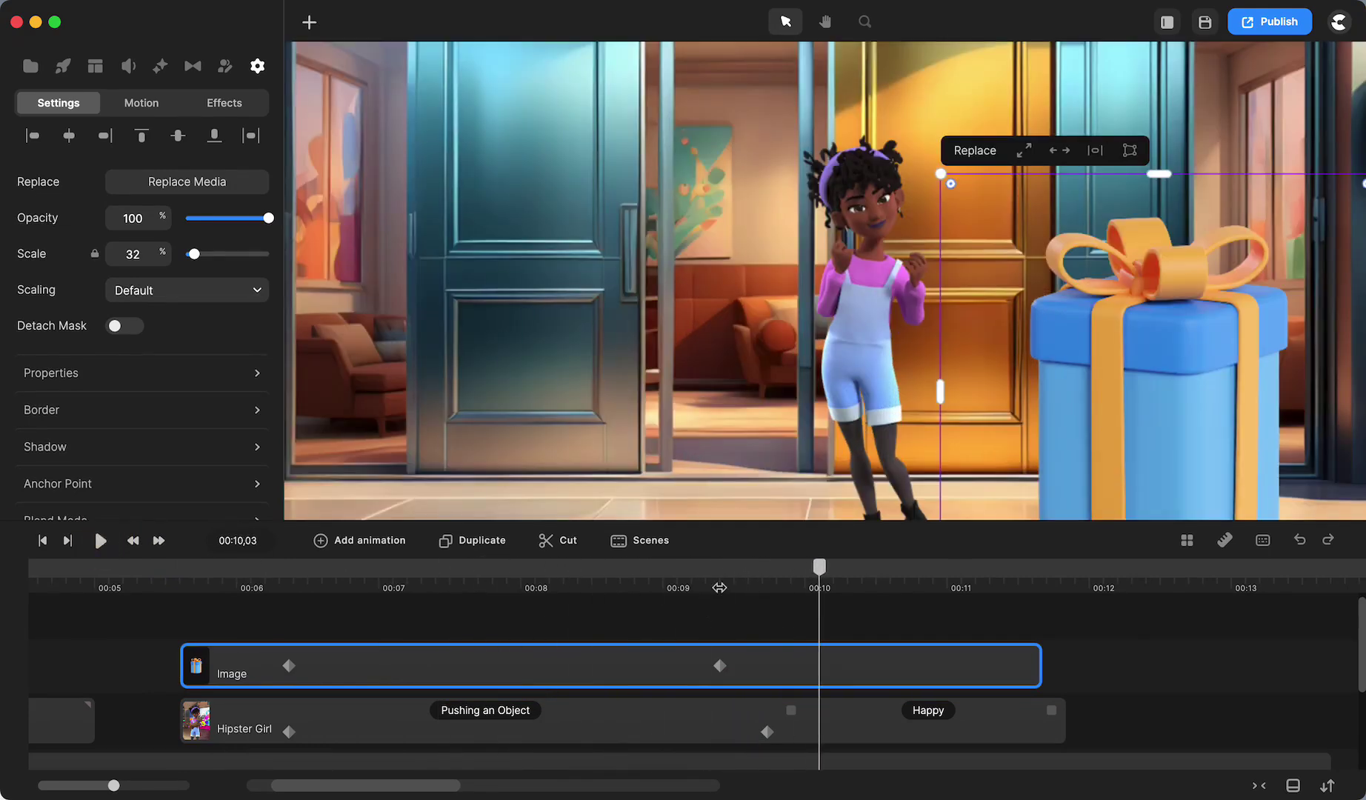
{"action": "left_click", "coordinate": [185, 569]}
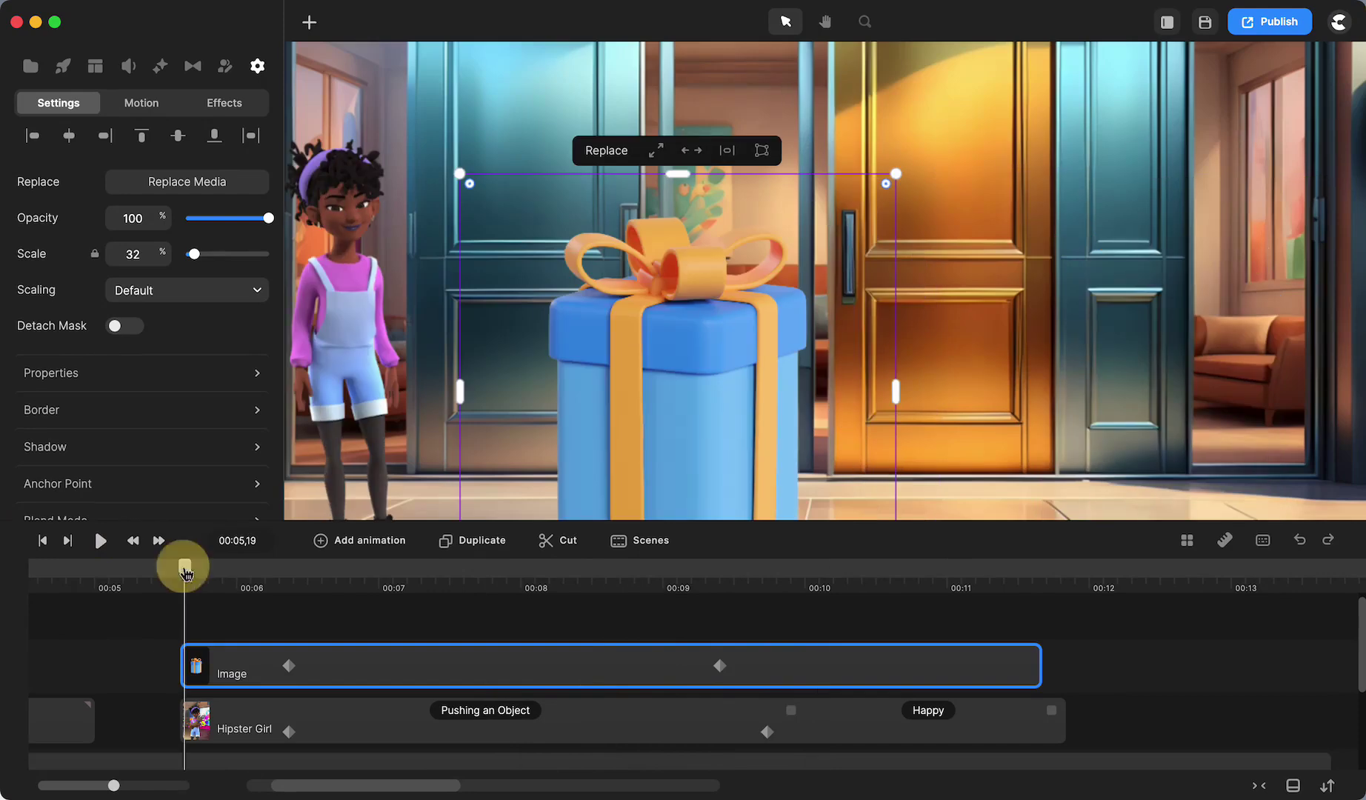
{"action": "left_click", "coordinate": [100, 542]}
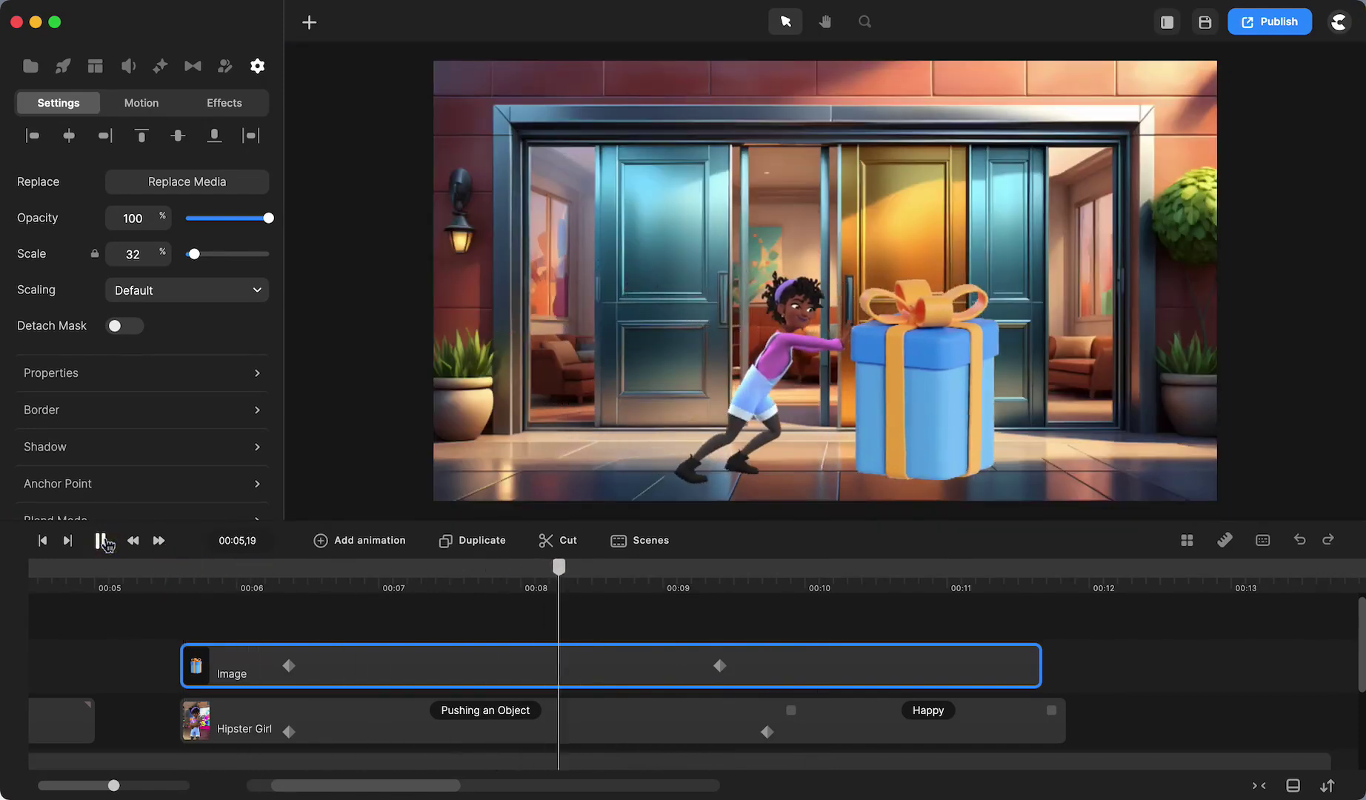
{"action": "left_click", "coordinate": [101, 542]}
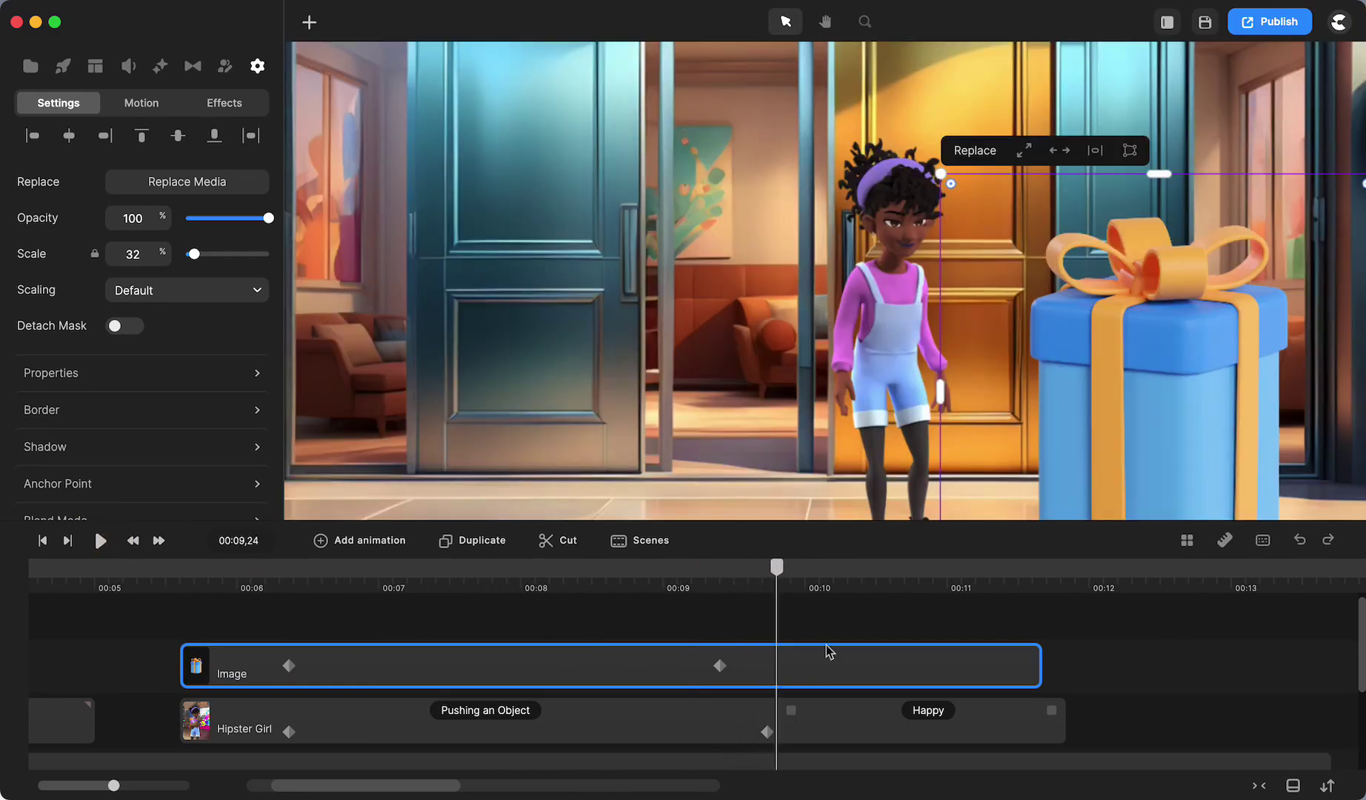
{"action": "mouse_move", "coordinate": [775, 579]}
{"action": "left_mouse_down"}
{"action": "mouse_move", "coordinate": [677, 586]}
{"action": "mouse_move", "coordinate": [695, 606]}
{"action": "mouse_move", "coordinate": [720, 606]}
{"action": "mouse_move", "coordinate": [718, 570]}
{"action": "mouse_move", "coordinate": [791, 568]}
{"action": "left_mouse_up"}
{"action": "left_click", "coordinate": [46, 542]}
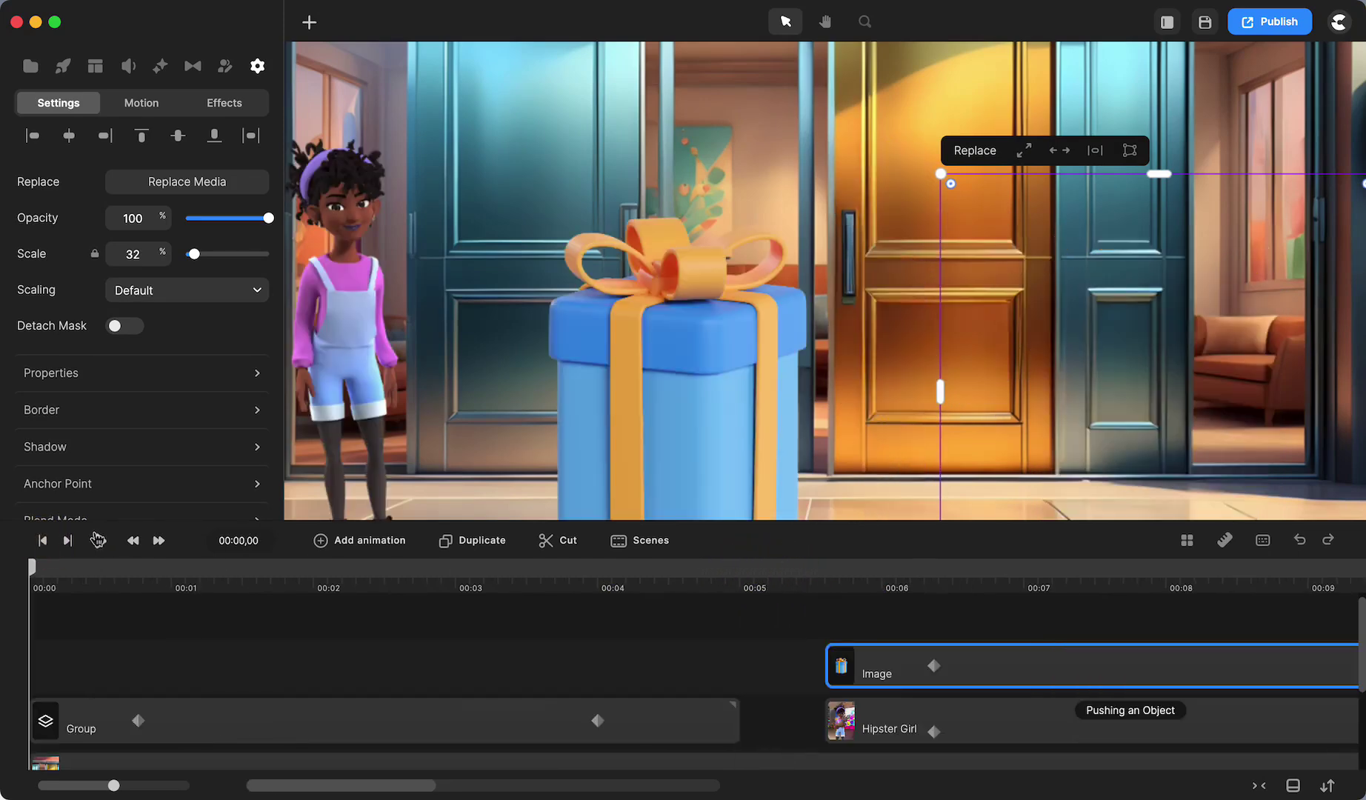
{"action": "left_click", "coordinate": [101, 541]}
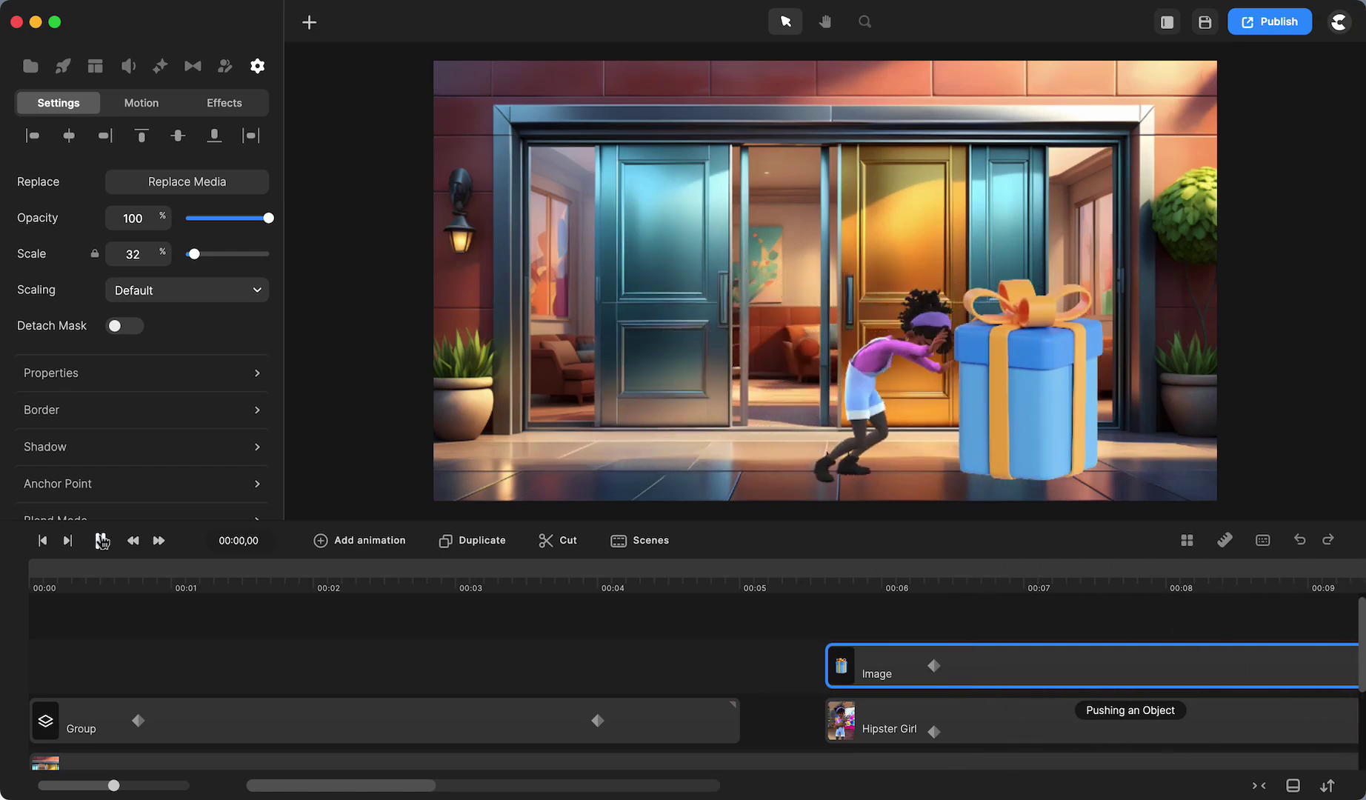
{"action": "left_click", "coordinate": [102, 541]}
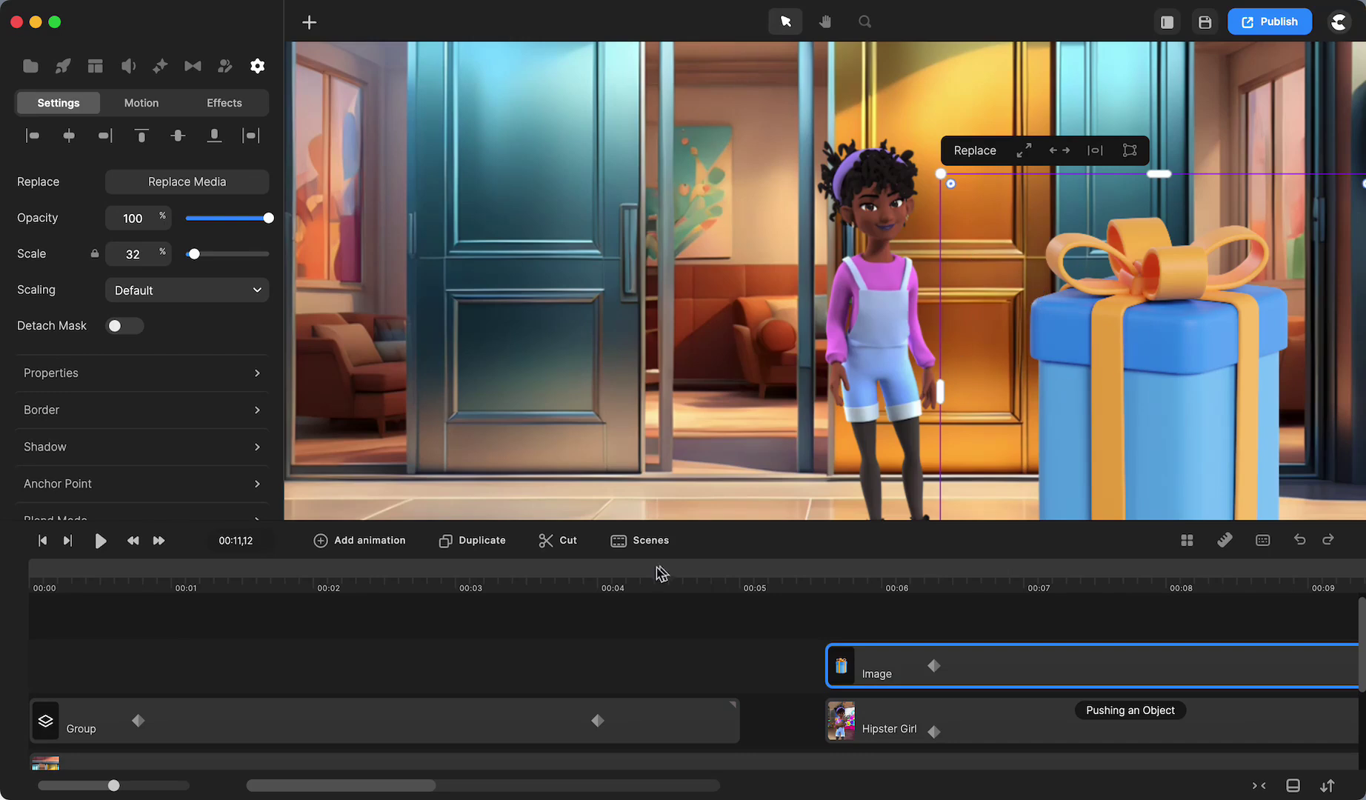
{"action": "left_click", "coordinate": [243, 567]}
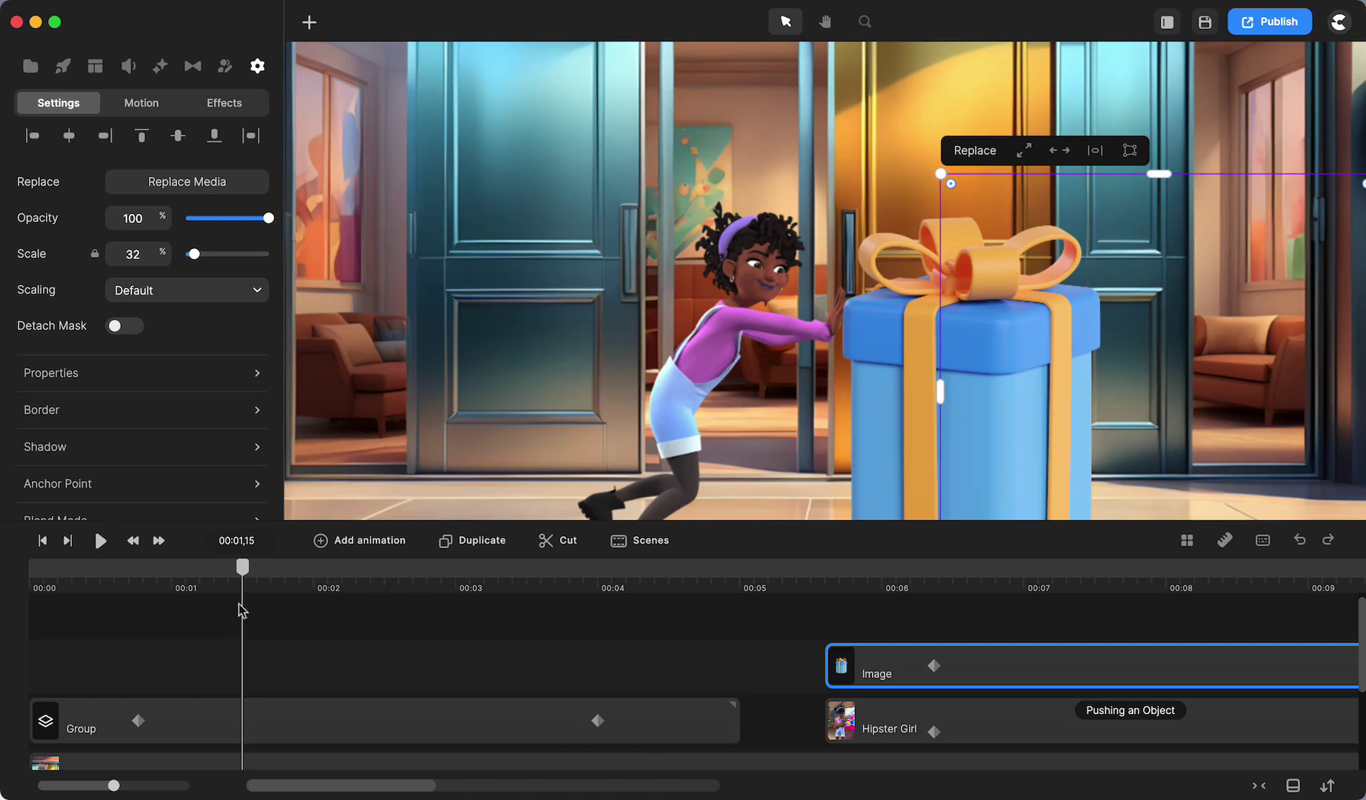
{"action": "left_click_drag", "start_coordinate": [239, 567], "coordinate": [311, 585]}
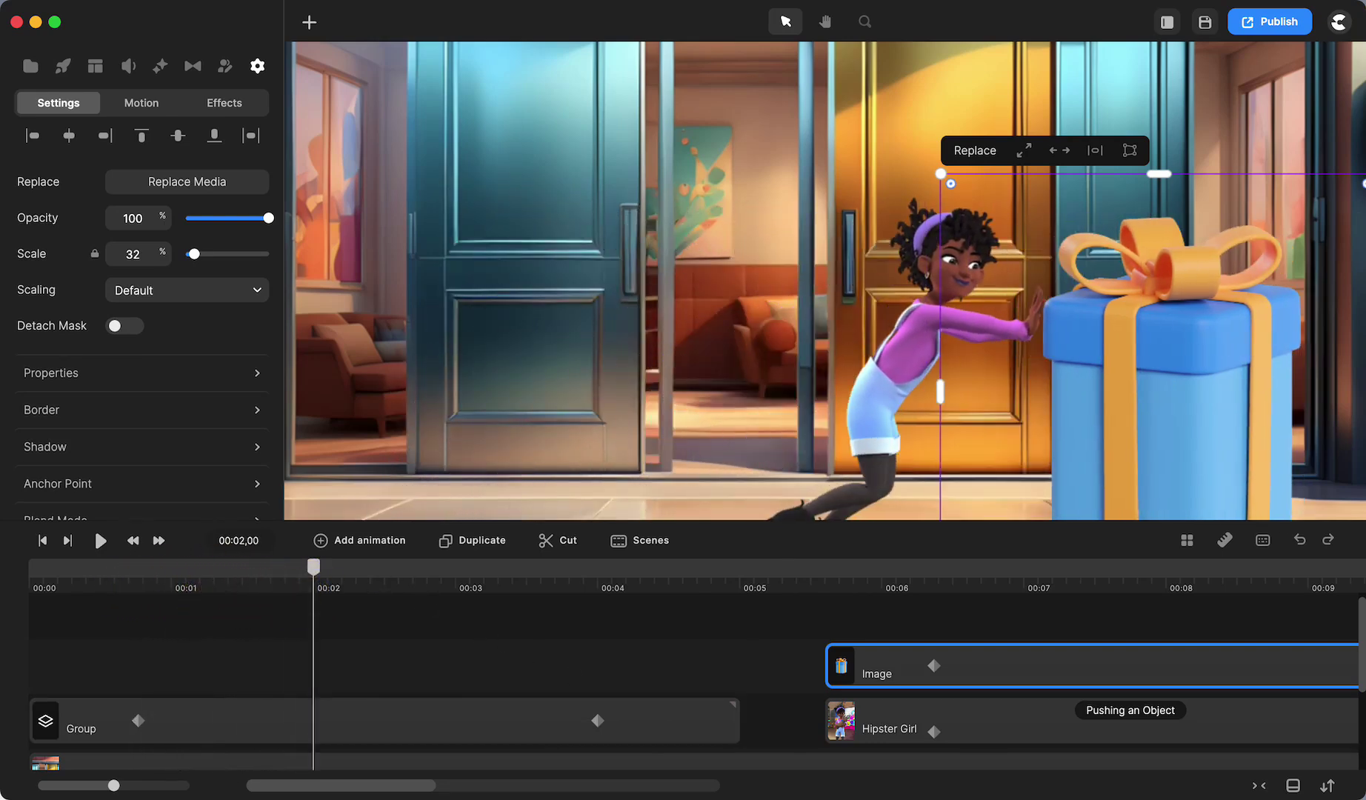